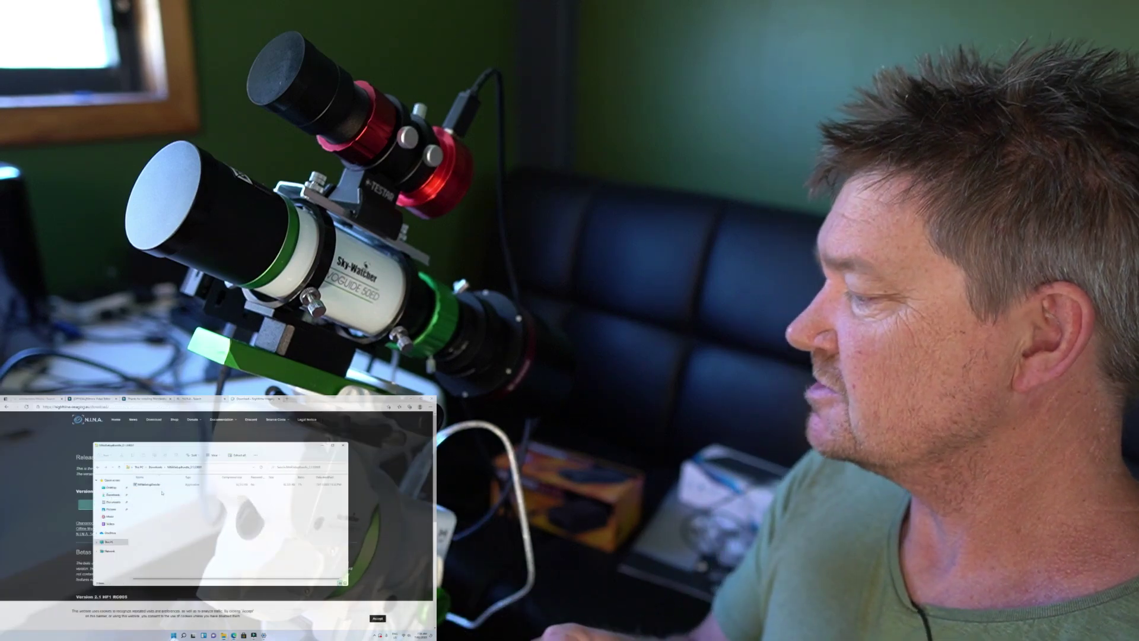
Launch the downloaded N.I.N.A. setup file to install N.I.N.A
double_click(157, 485)
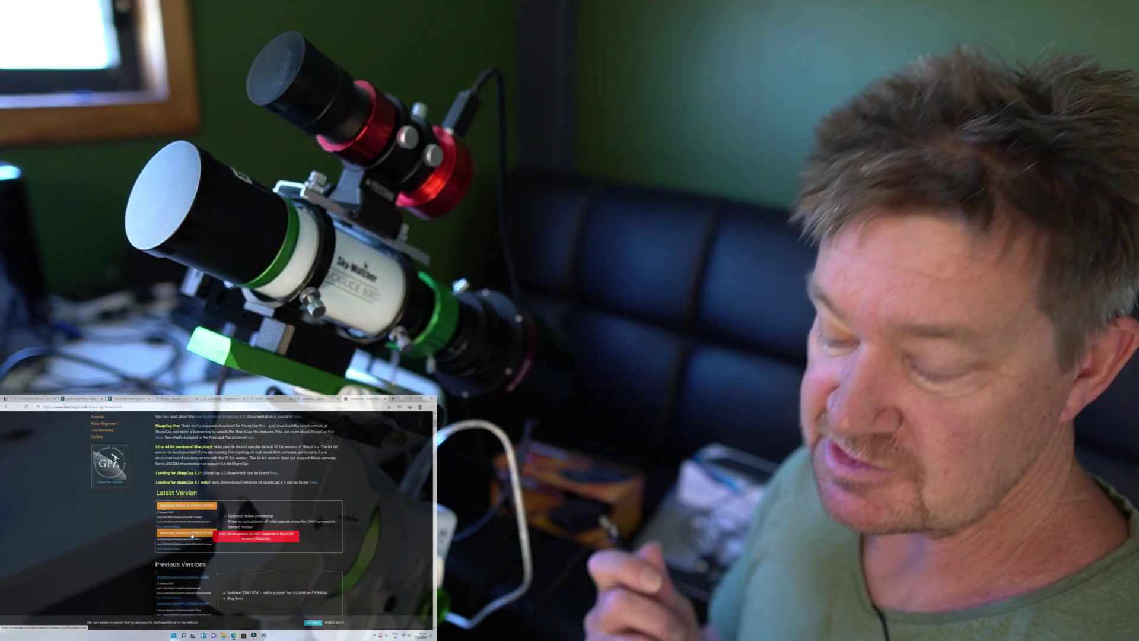
Download the 64-bit SharpCap installer from the SharpCap downloads page
click(186, 532)
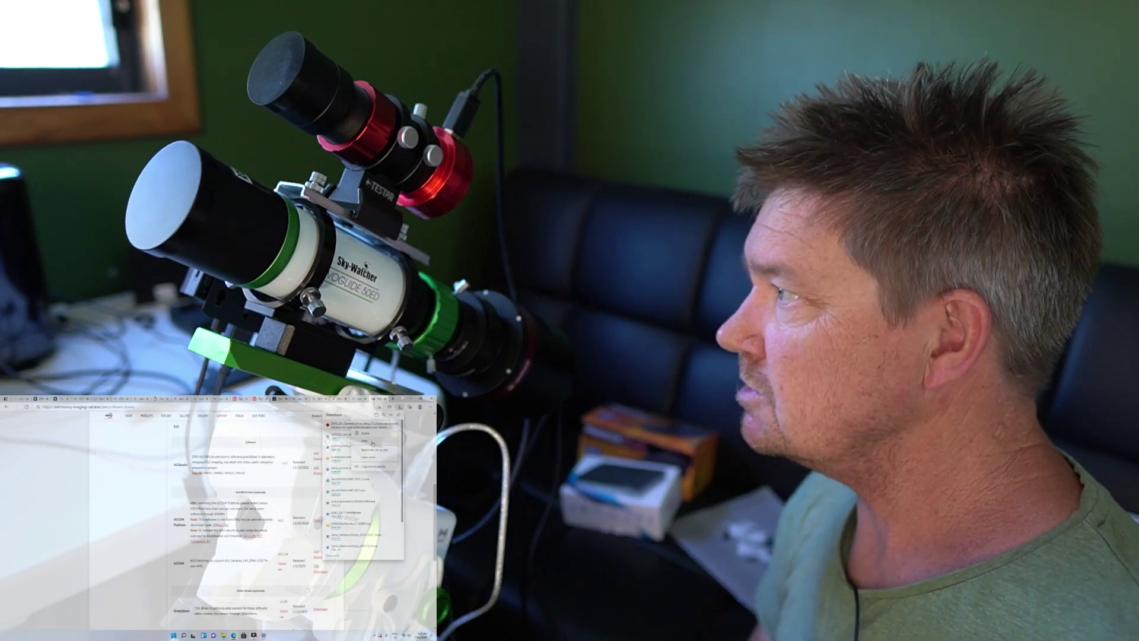
Keep the blocked ZWO camera driver download and run its installer to completion
click(372, 441)
click(379, 442)
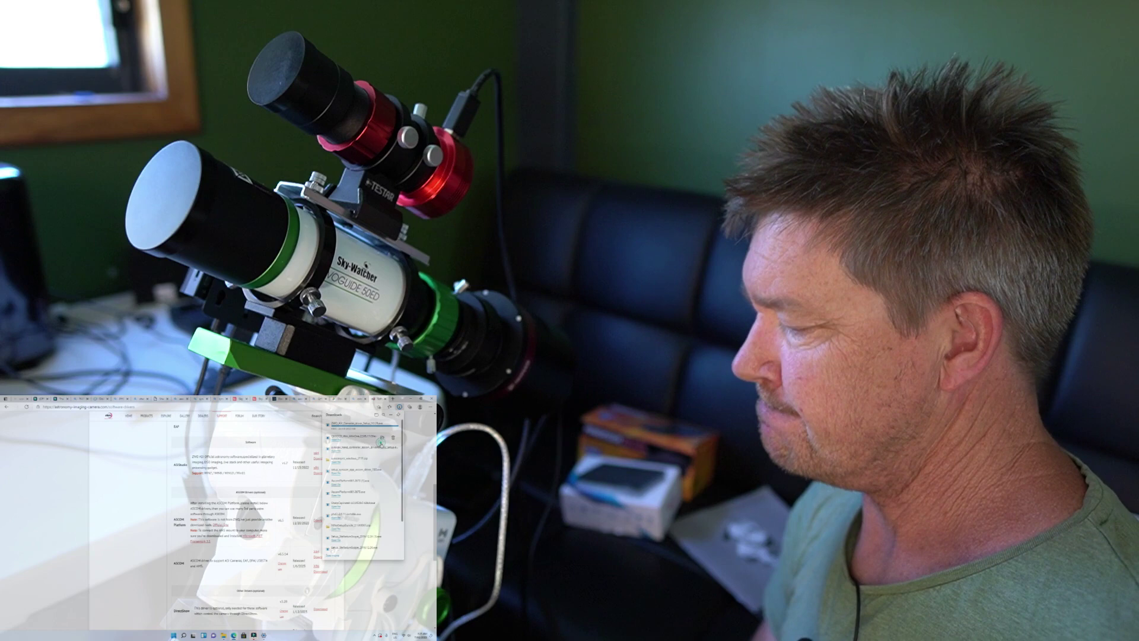
click(356, 423)
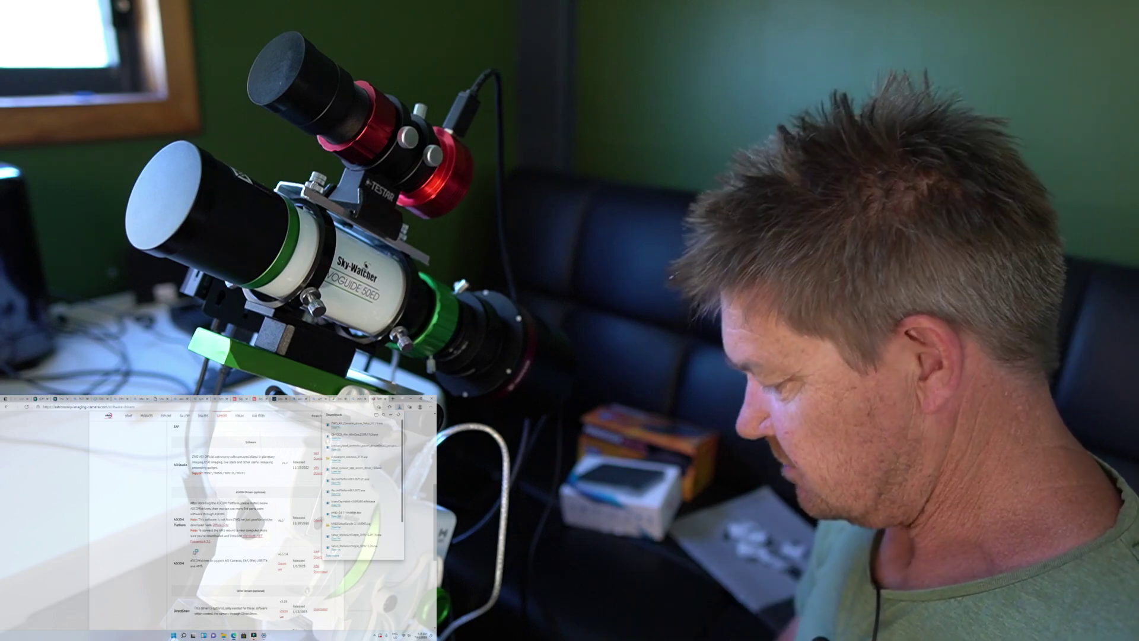
click(243, 551)
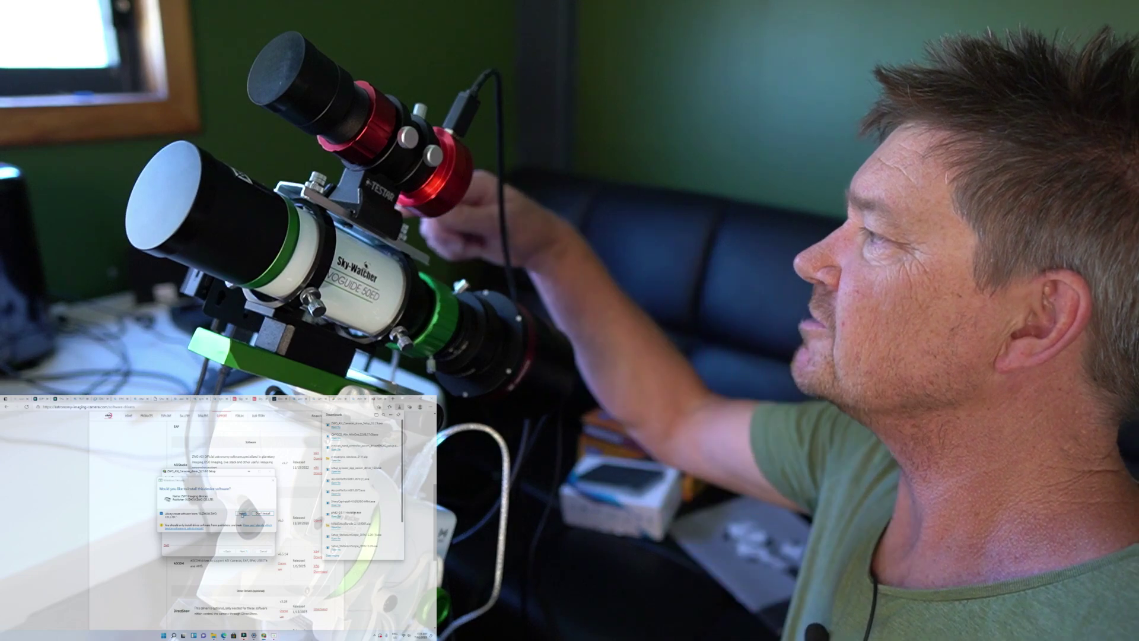
click(243, 550)
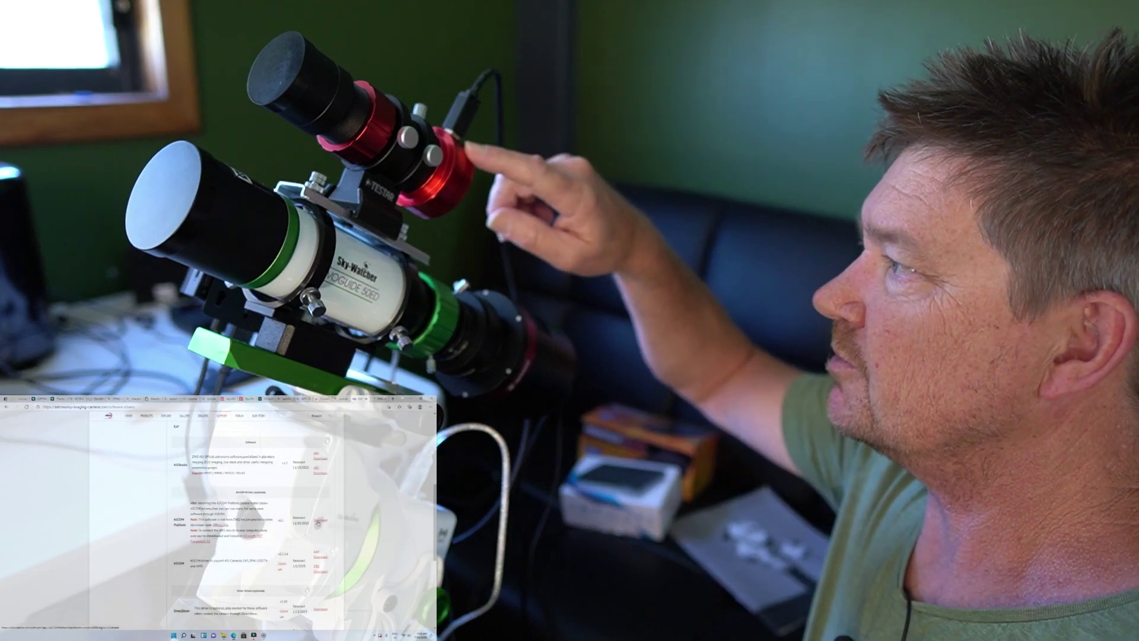
Download, keep and install ZWO_ASCOM_Setup, accepting the license and finishing the installer
scroll(319, 521, down, 1)
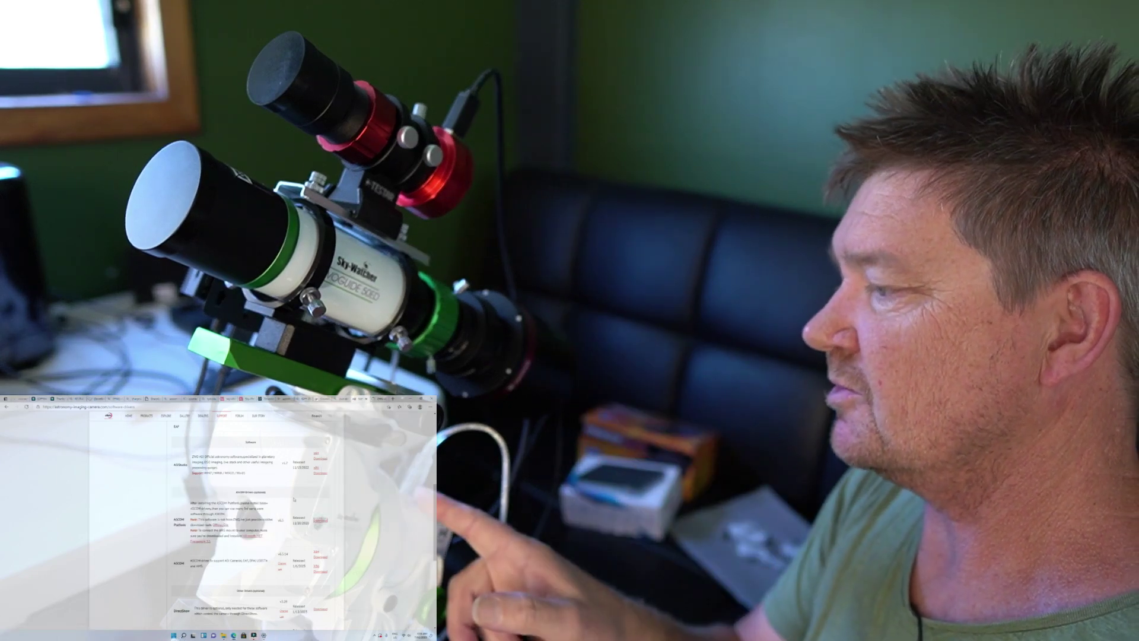
click(318, 522)
click(393, 425)
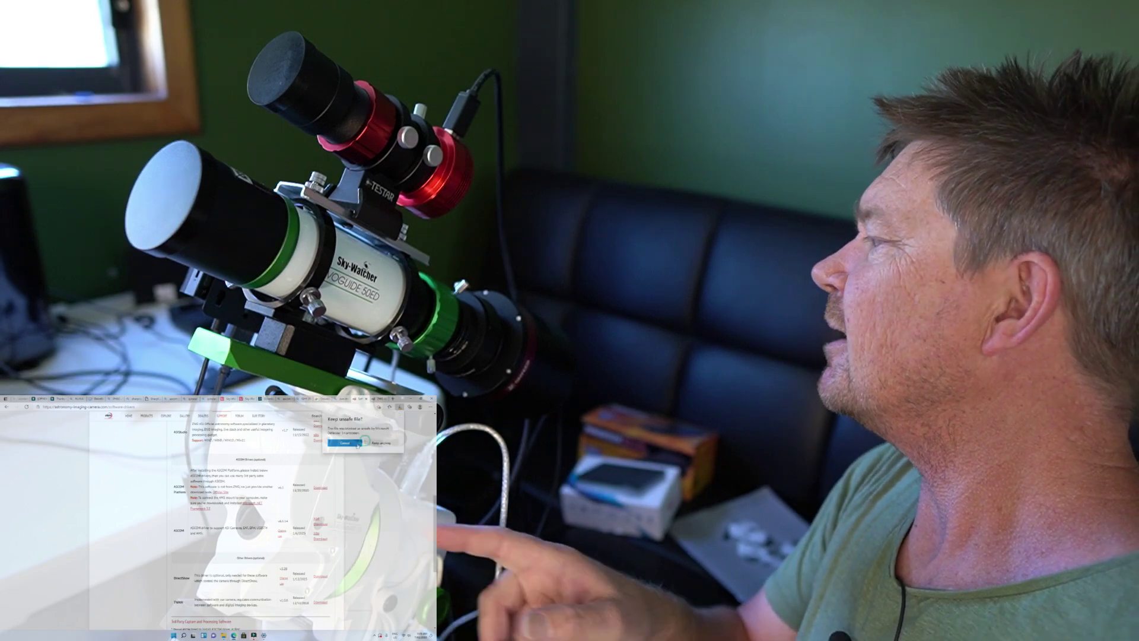
click(341, 436)
click(336, 427)
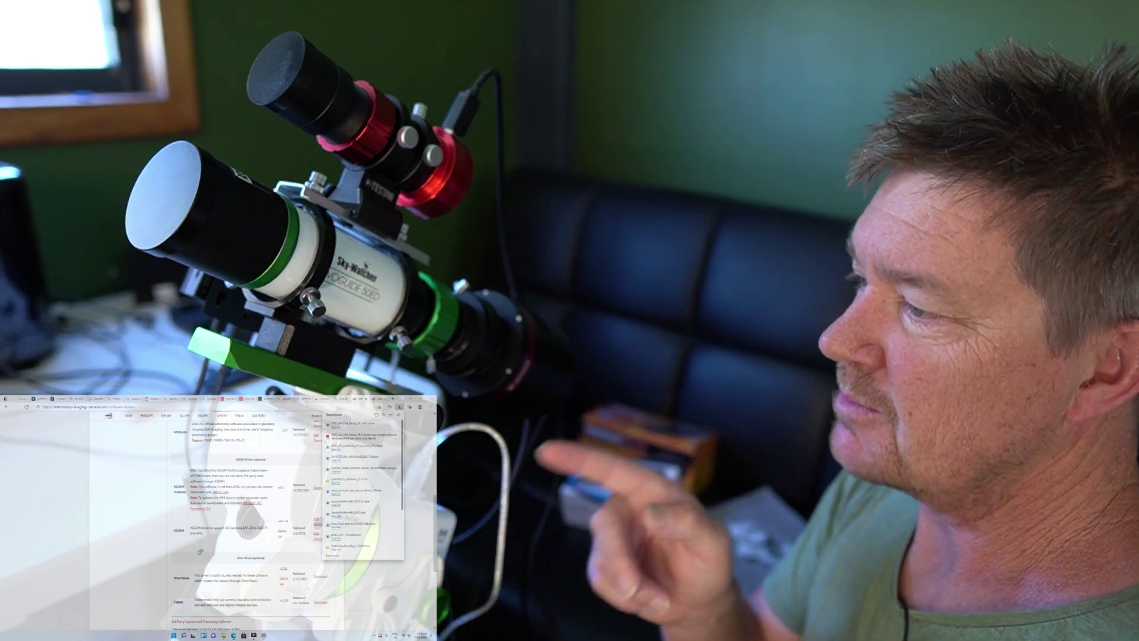
click(244, 551)
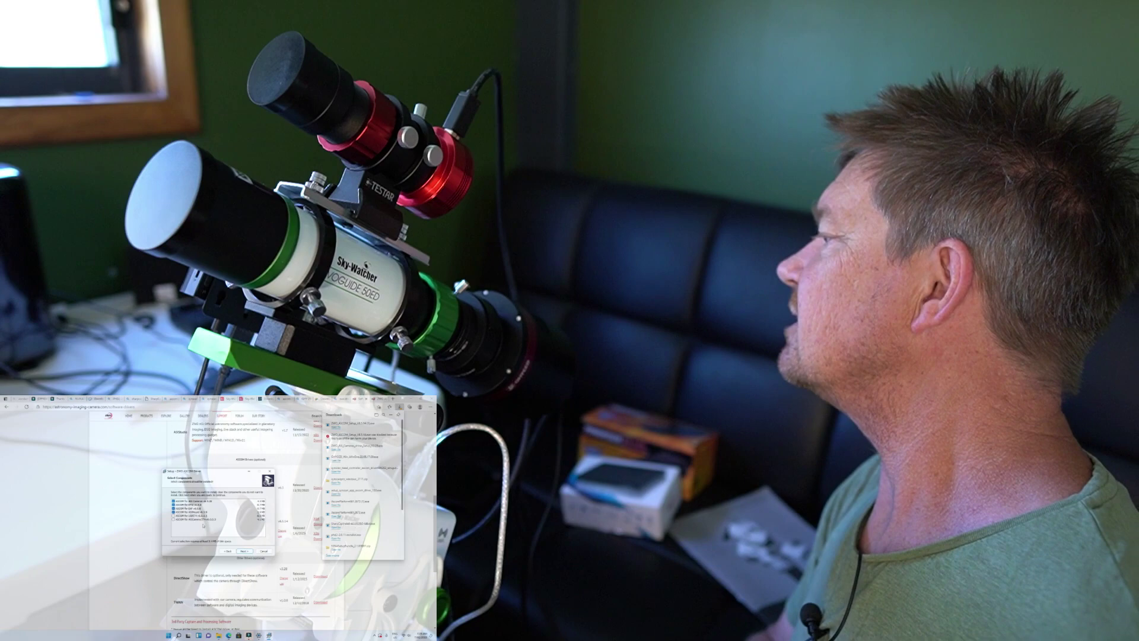
click(244, 551)
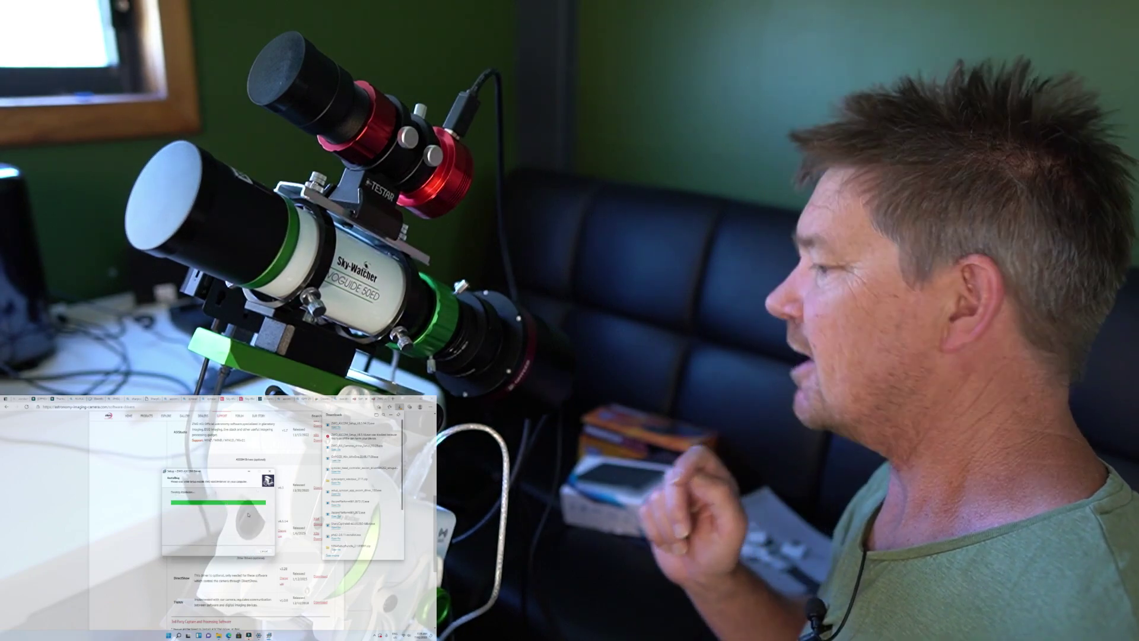
click(242, 552)
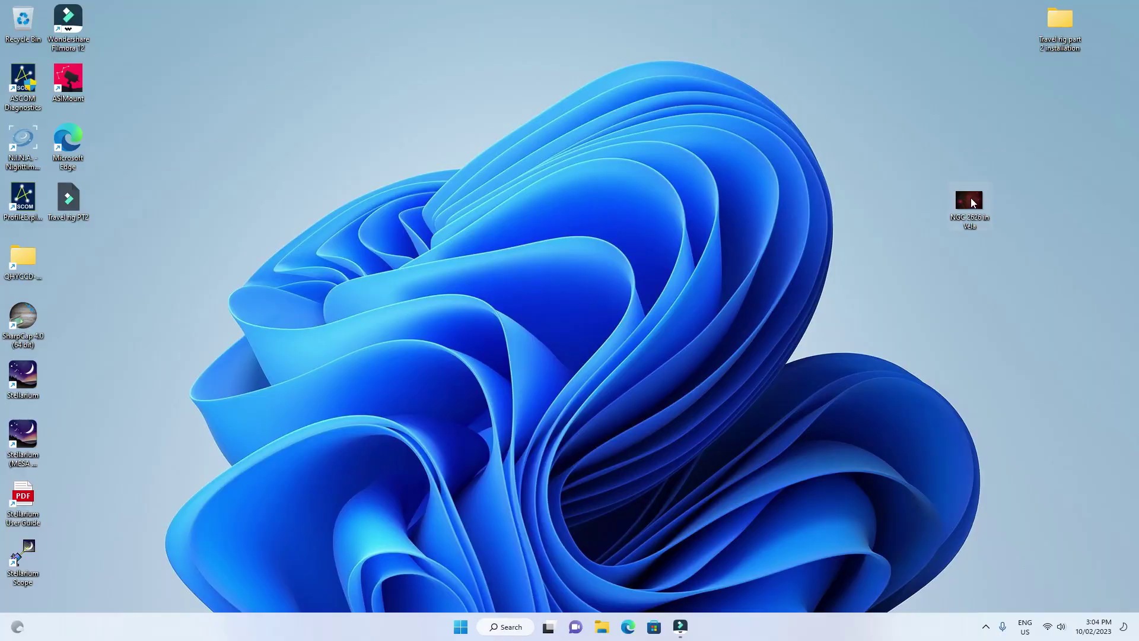
Make the NGC 2626 in Vela image the desktop wallpaper, then close Photos
double_click(969, 199)
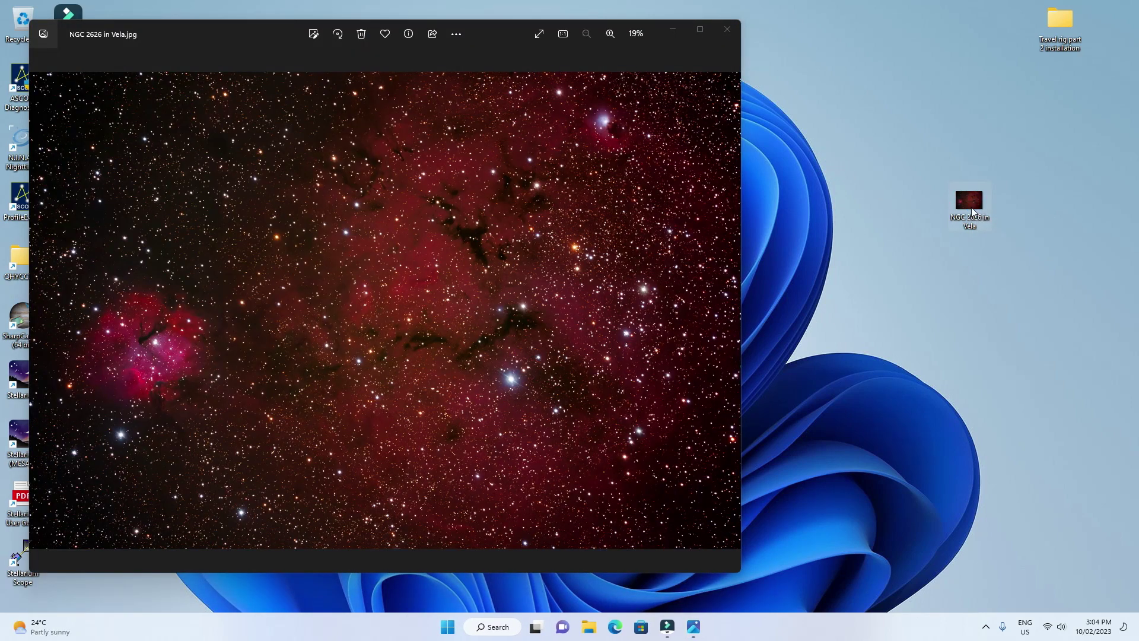
right_click(972, 211)
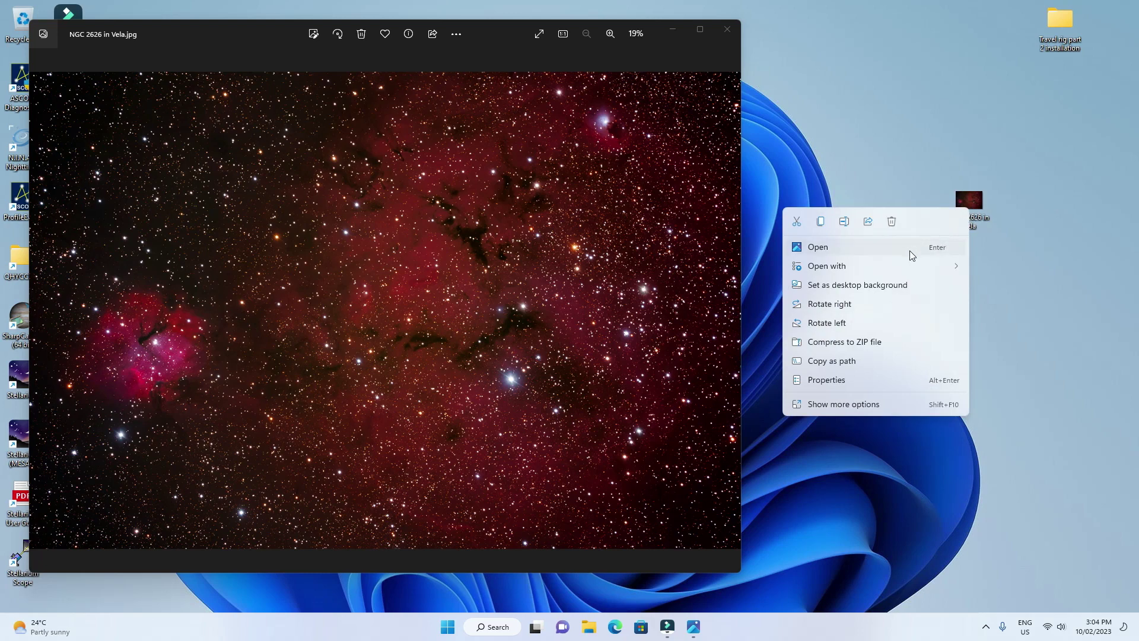
click(880, 285)
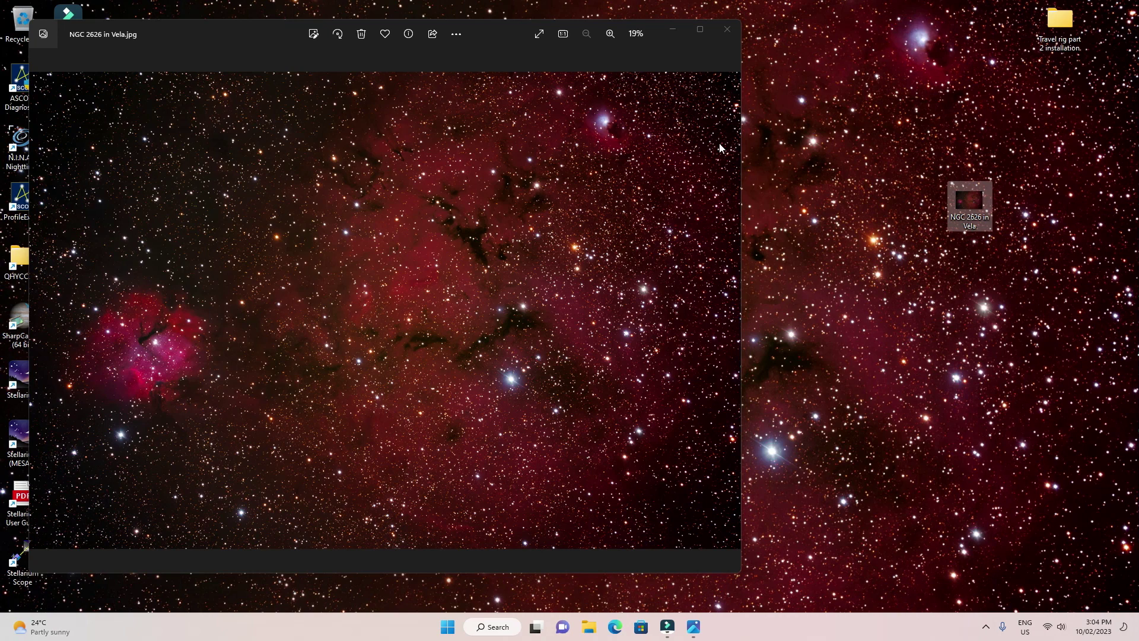
click(725, 30)
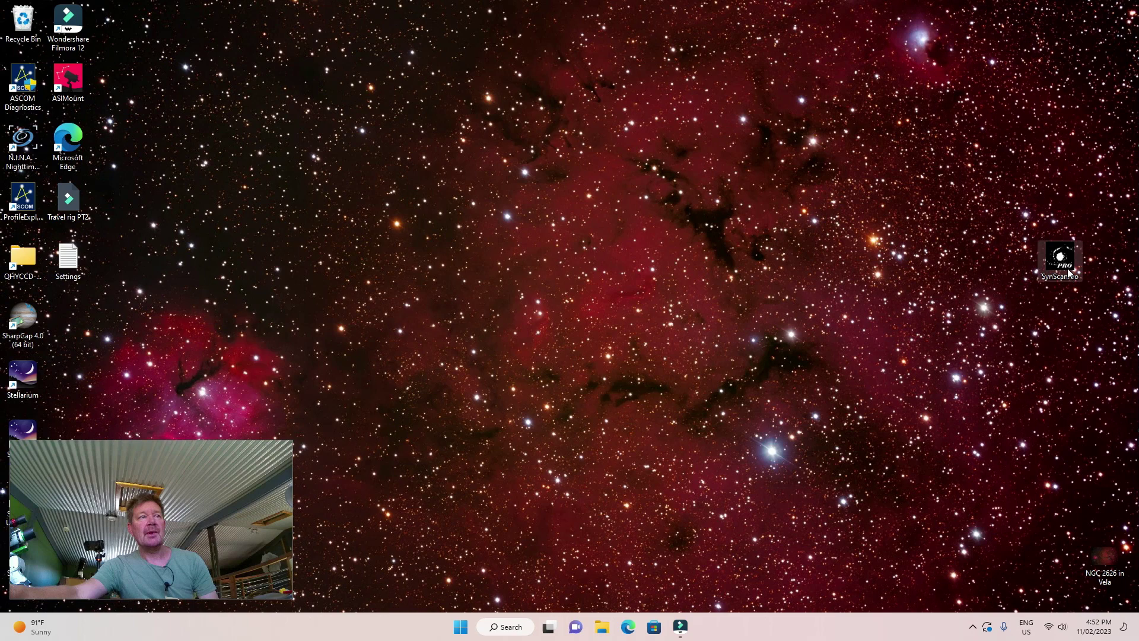
click(599, 627)
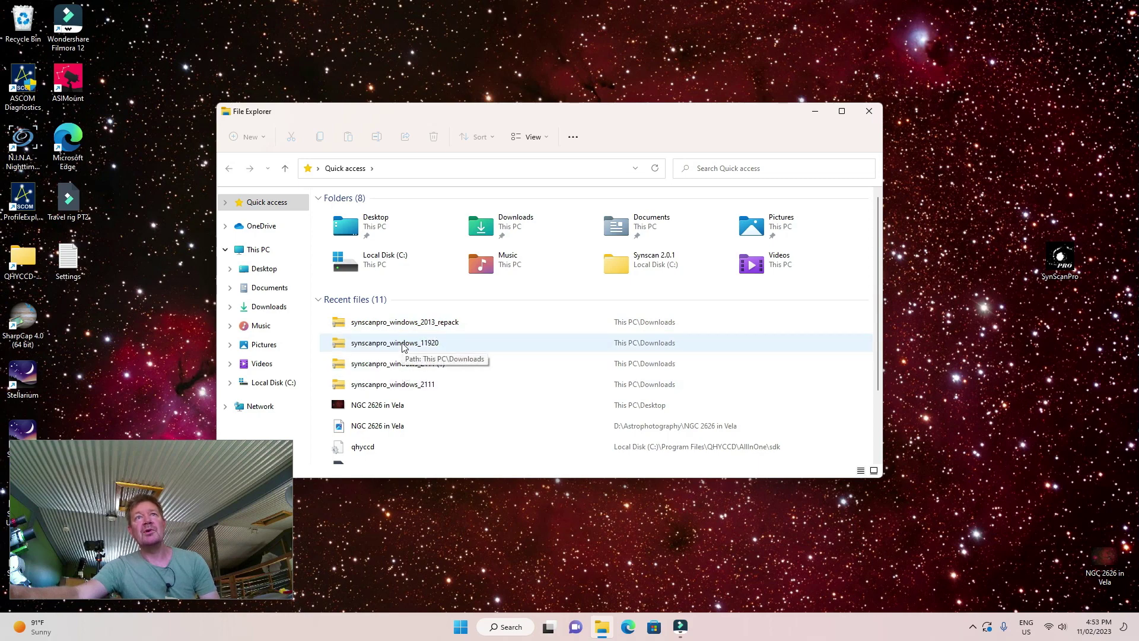
click(868, 112)
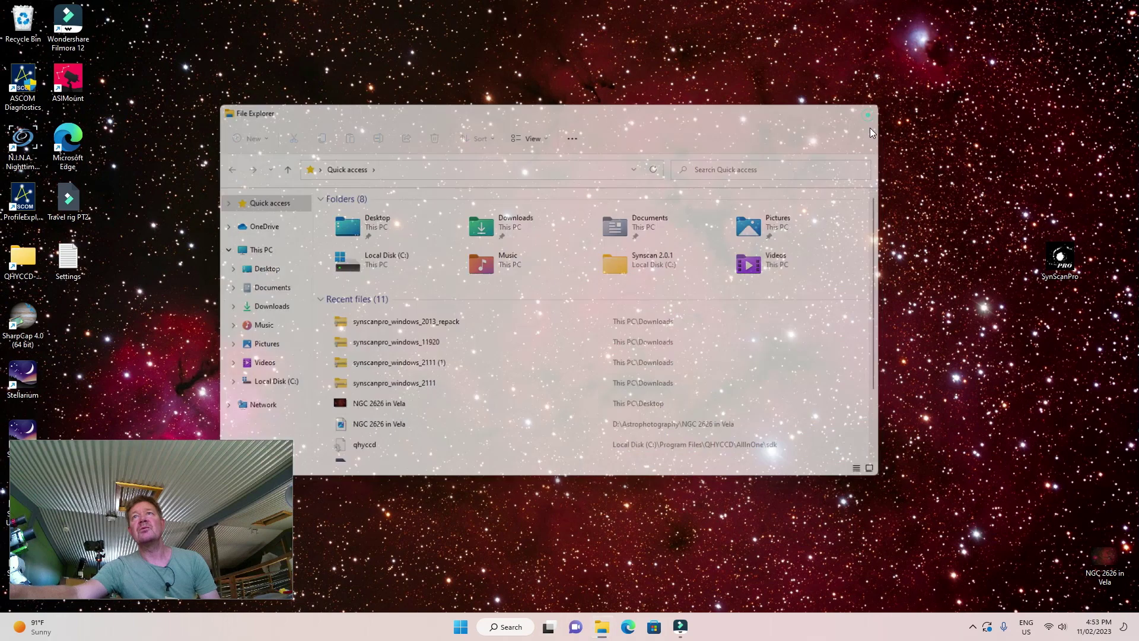
Start SynScan Pro and connect to the mount, restoring its saved hibernate data
double_click(1058, 255)
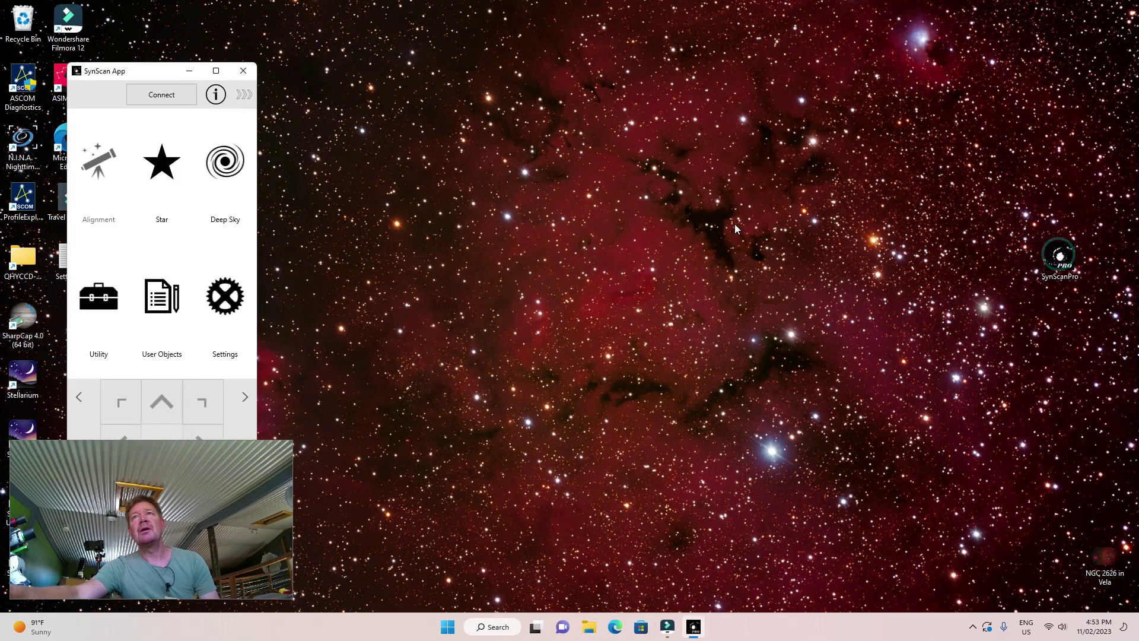
click(158, 95)
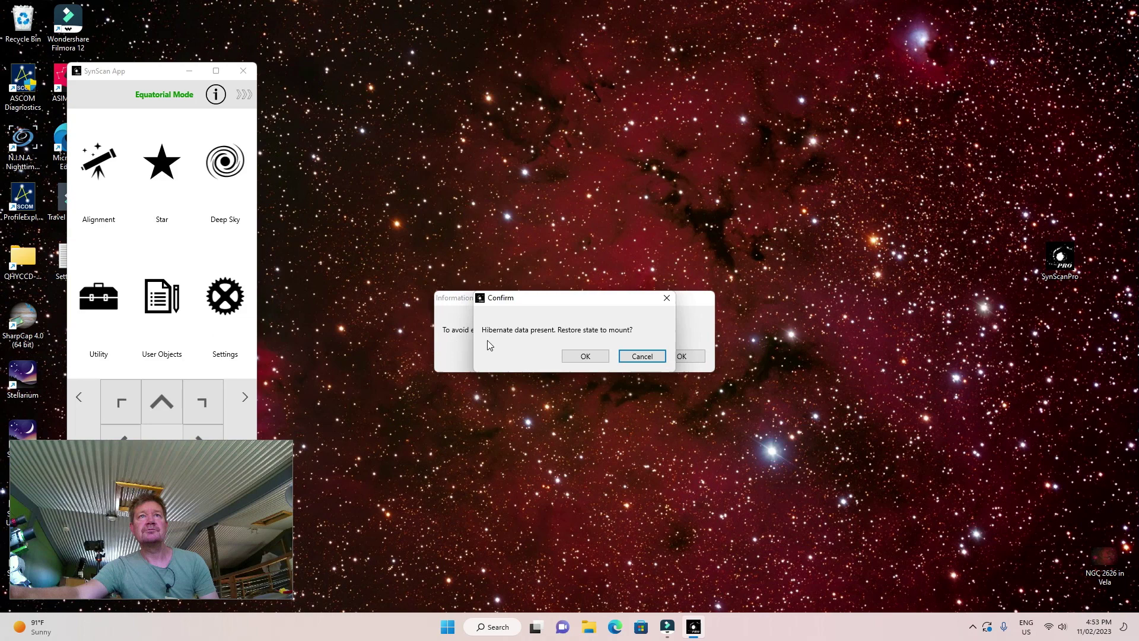
click(583, 355)
click(681, 356)
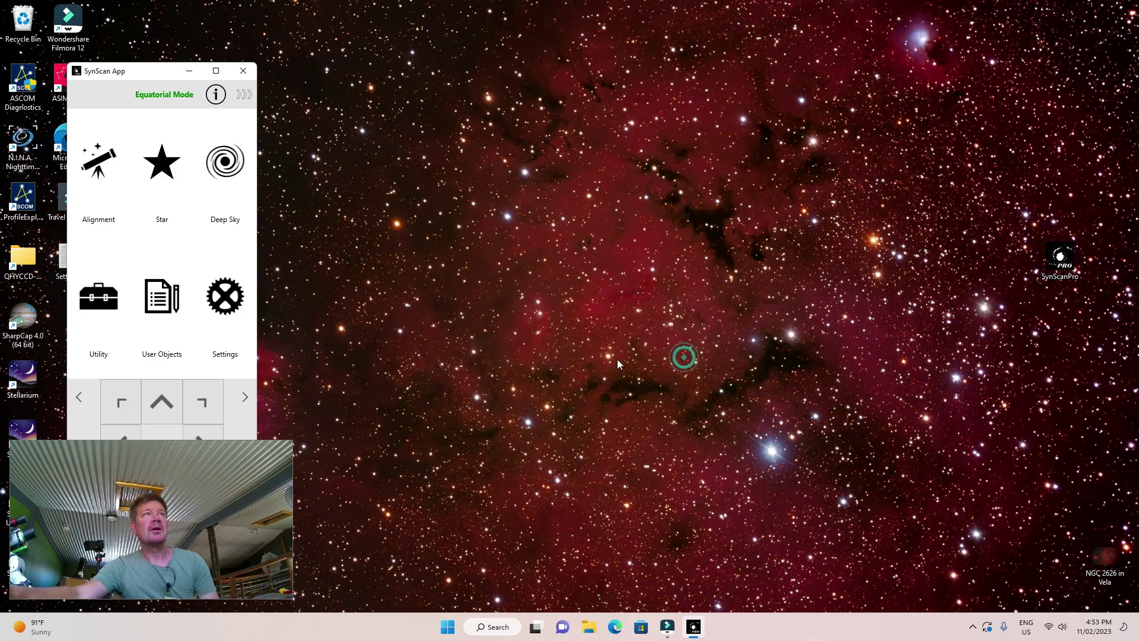
Start N.I.N.A. and connect the telescope using the SynScan App Driver, then view Guider settings
double_click(23, 148)
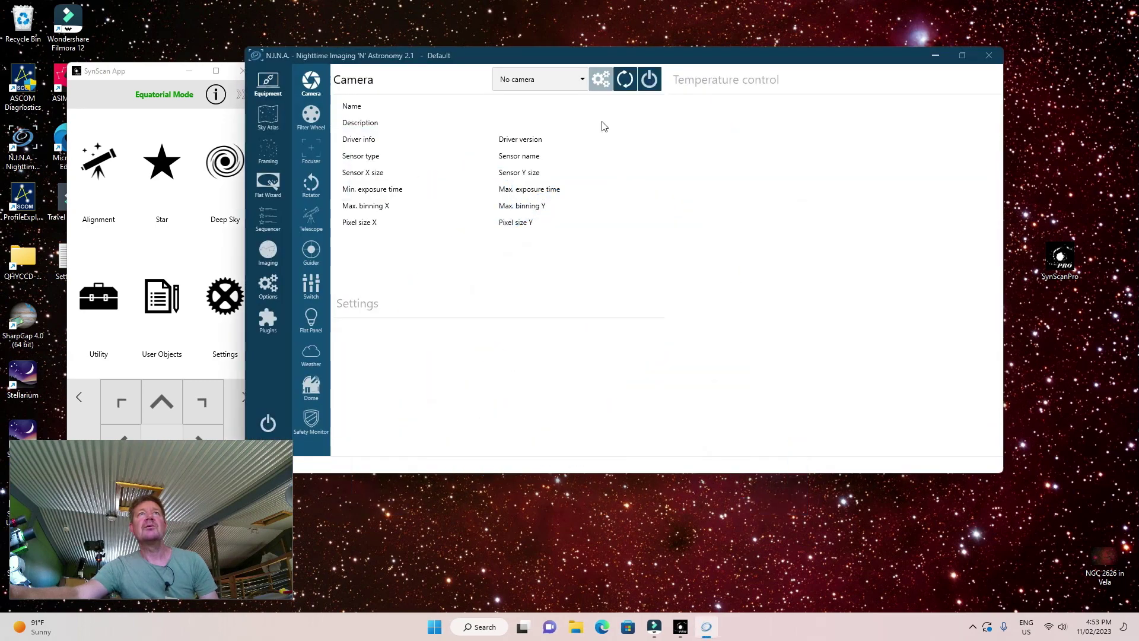
click(312, 221)
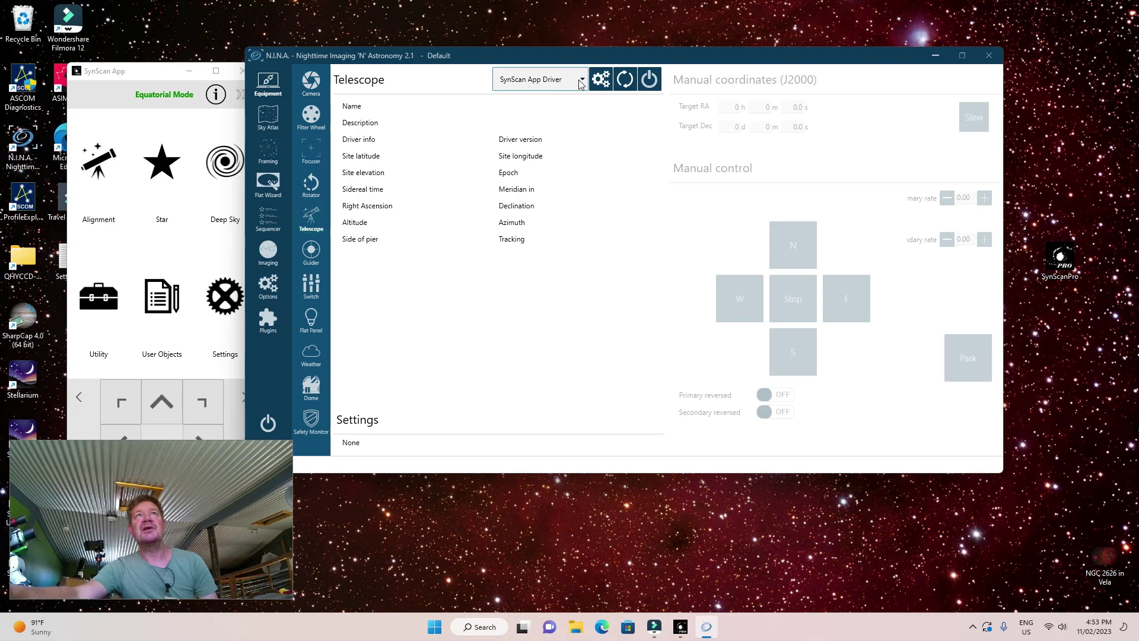
click(555, 81)
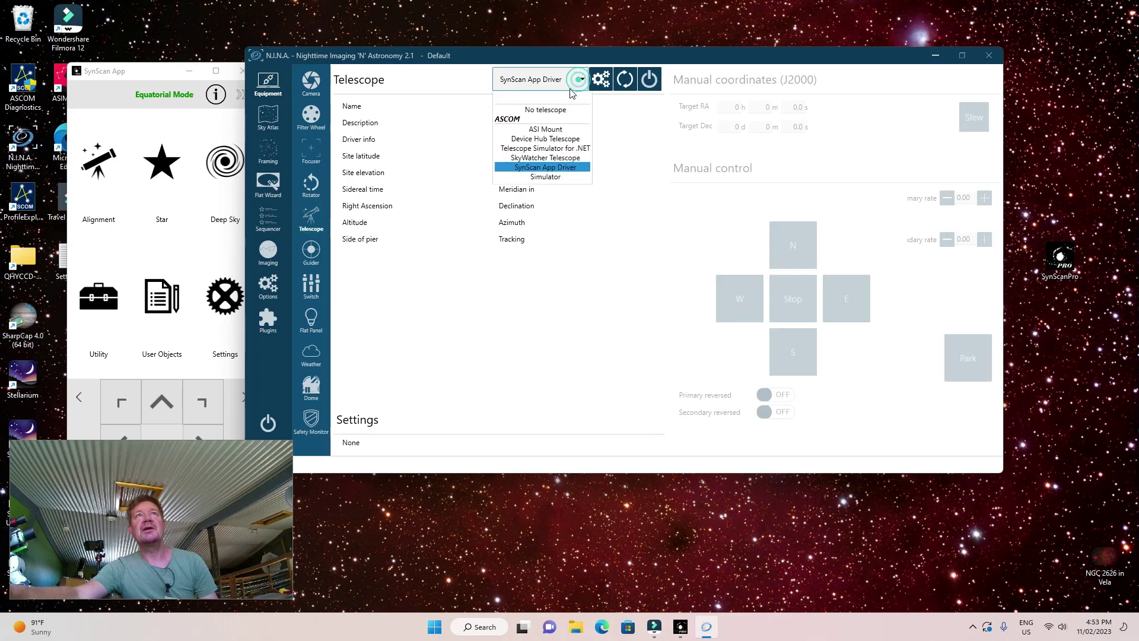
click(534, 167)
click(651, 79)
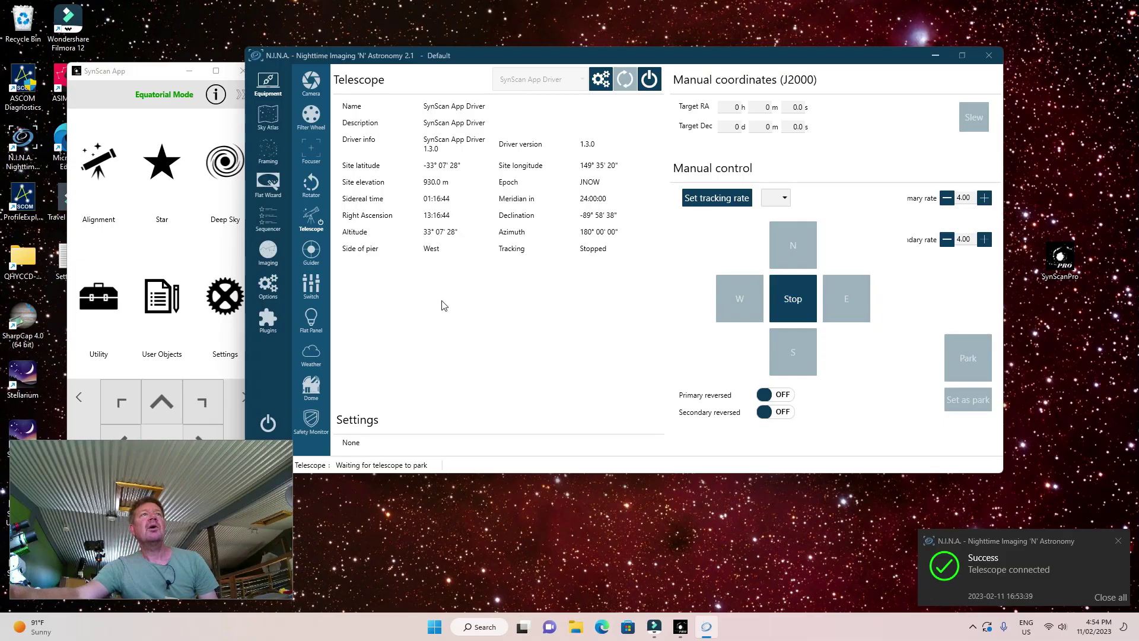
click(312, 251)
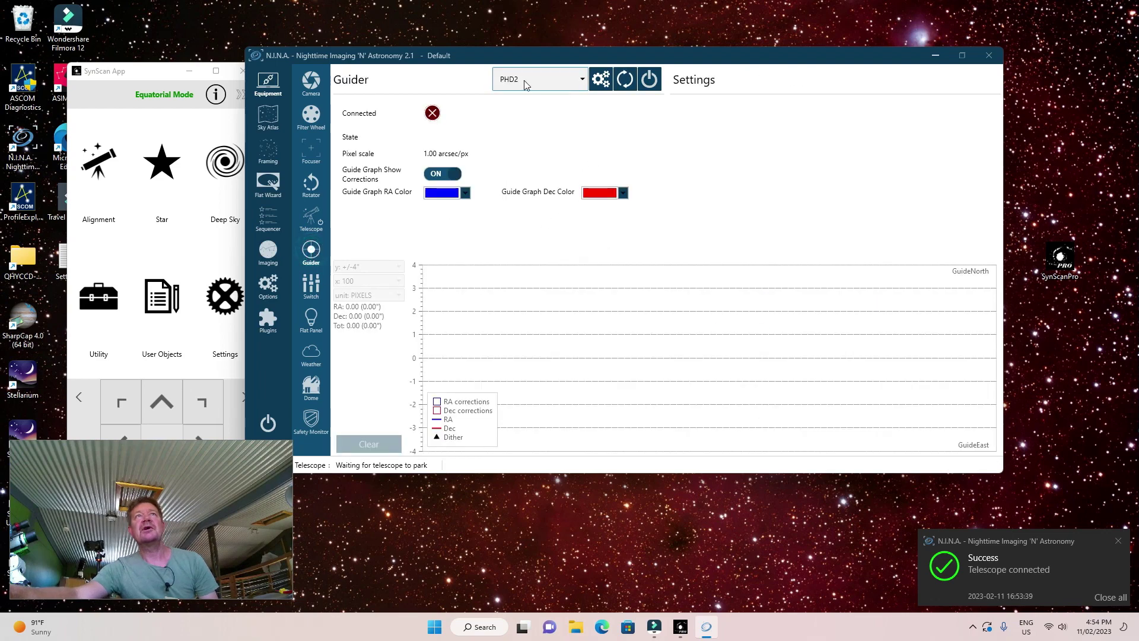
Launch PHD2 via the Guider connect button, quit it, and dismiss the connection-lost error
click(649, 80)
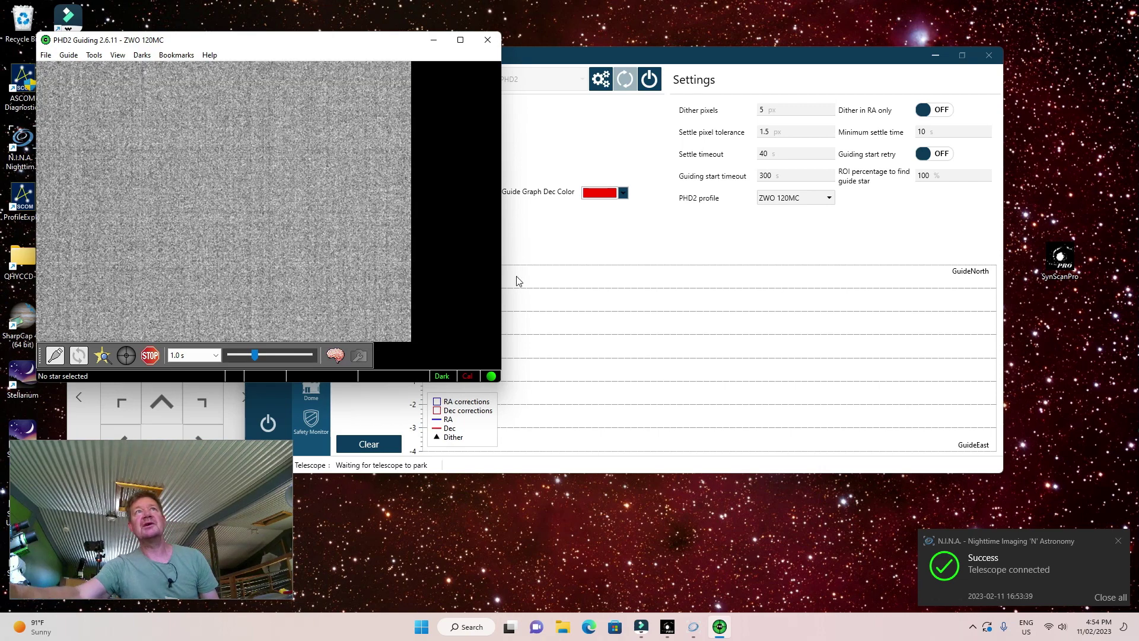
click(488, 40)
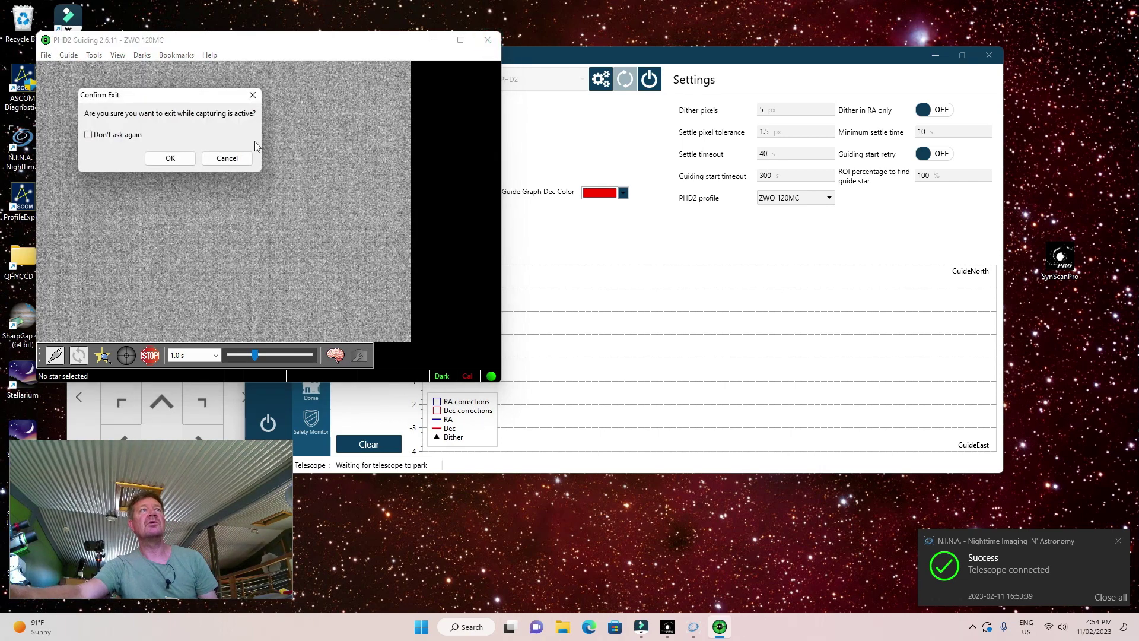
click(172, 158)
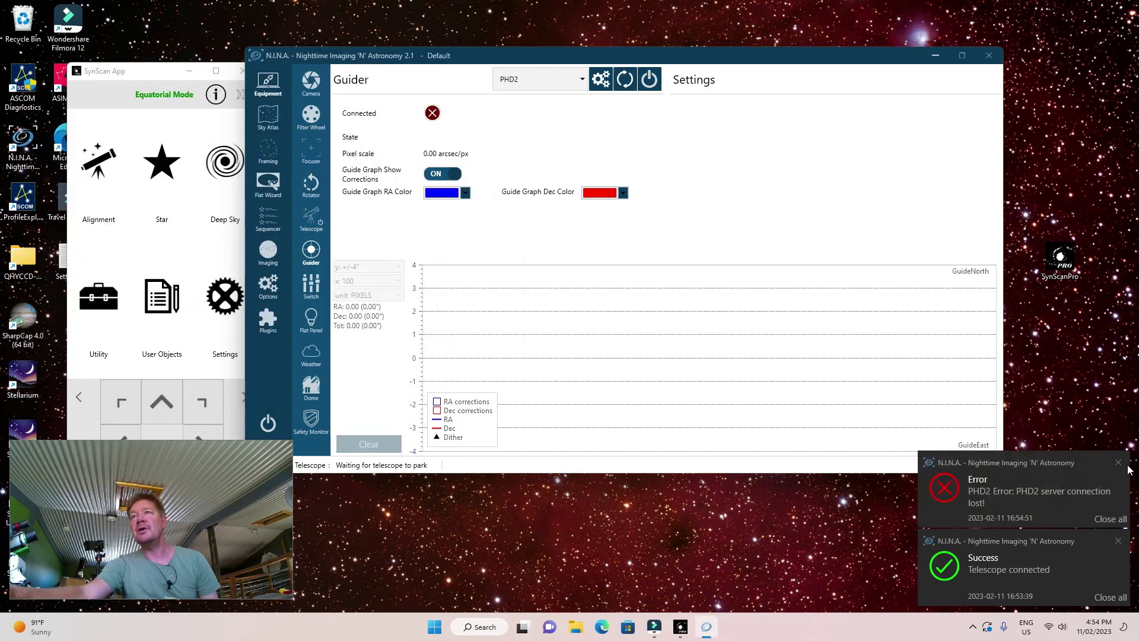
click(1119, 463)
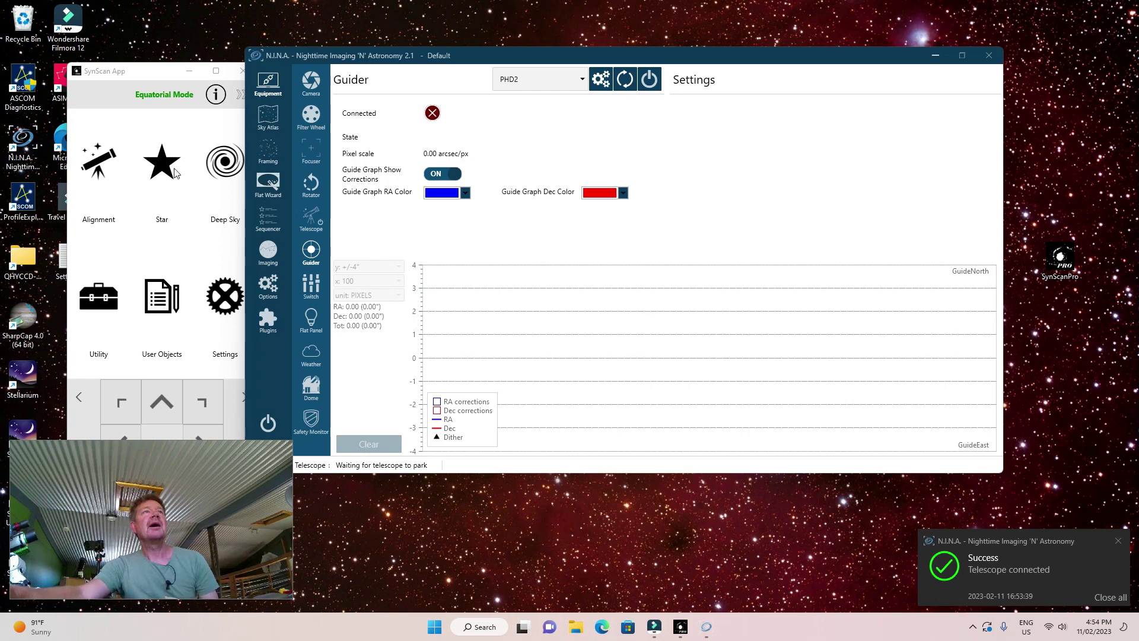
click(159, 76)
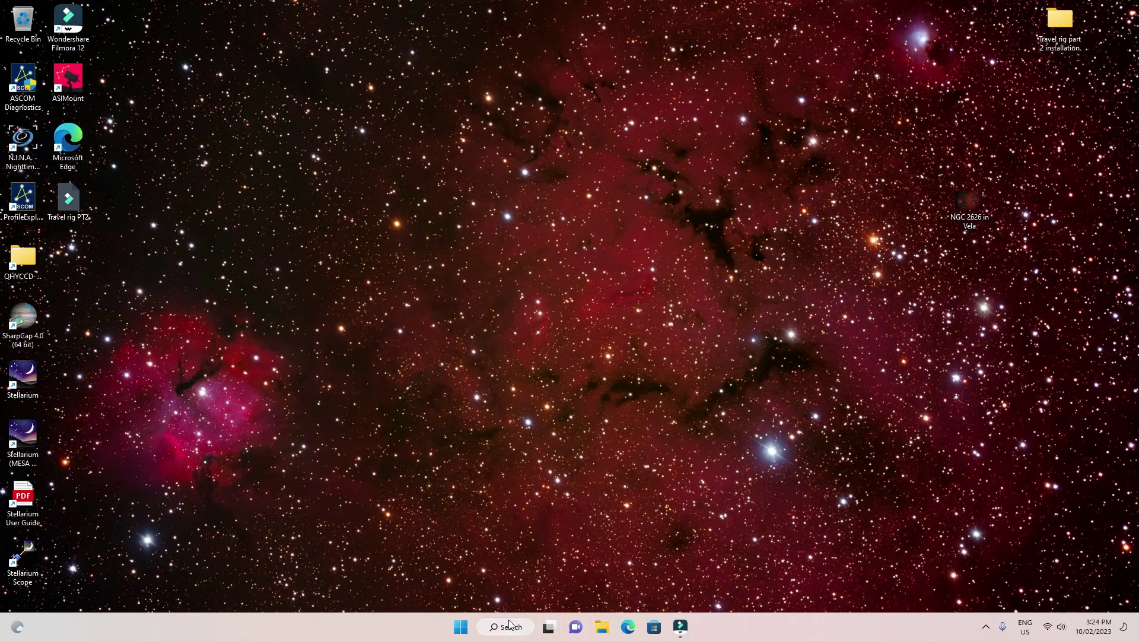
Switch Remote Desktop On under System settings and confirm the change
click(505, 628)
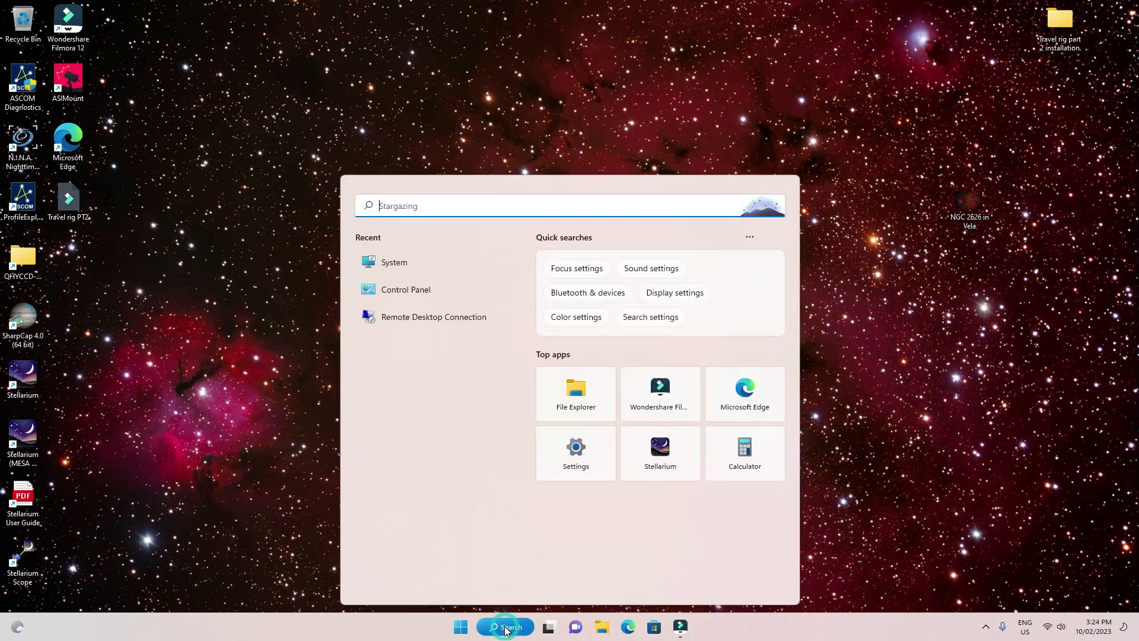
click(401, 270)
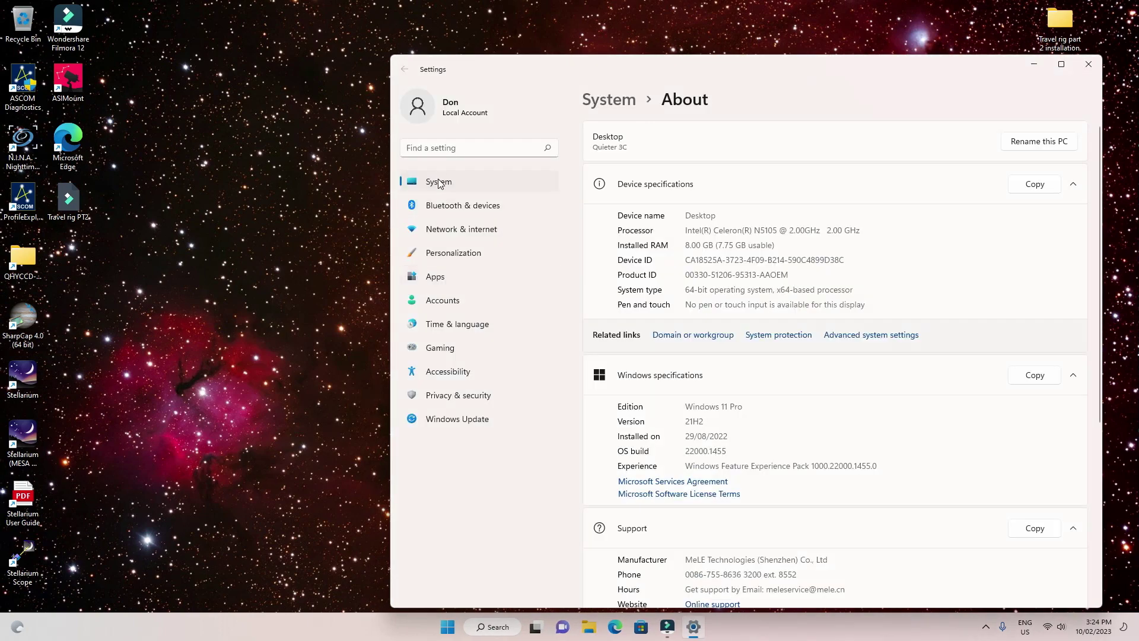
click(439, 182)
scroll(636, 275, down, 5)
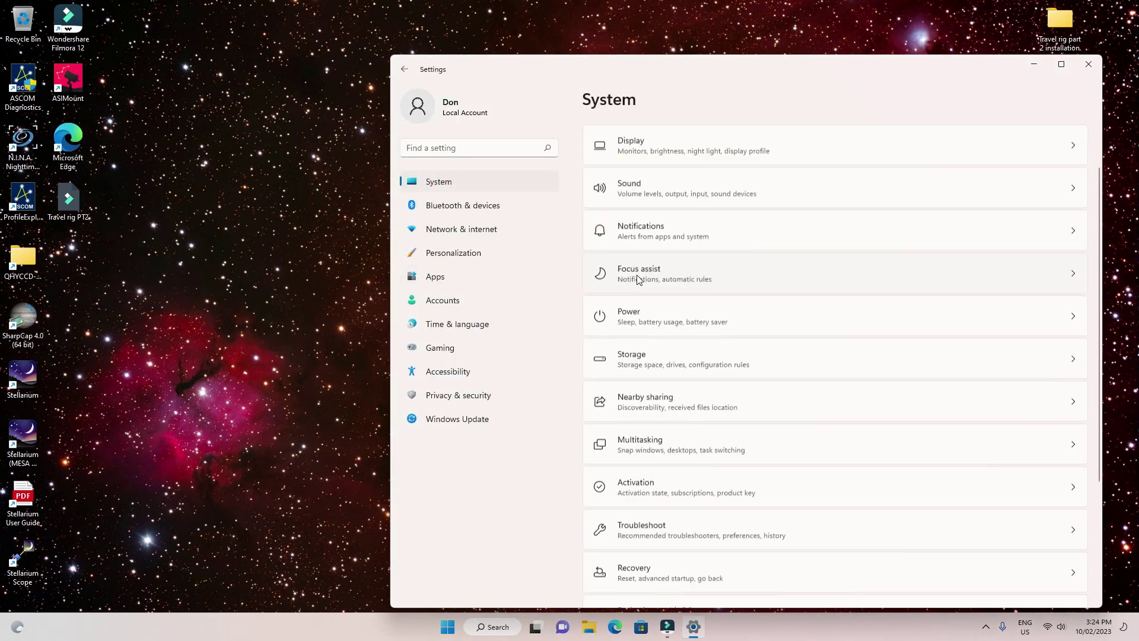
click(668, 481)
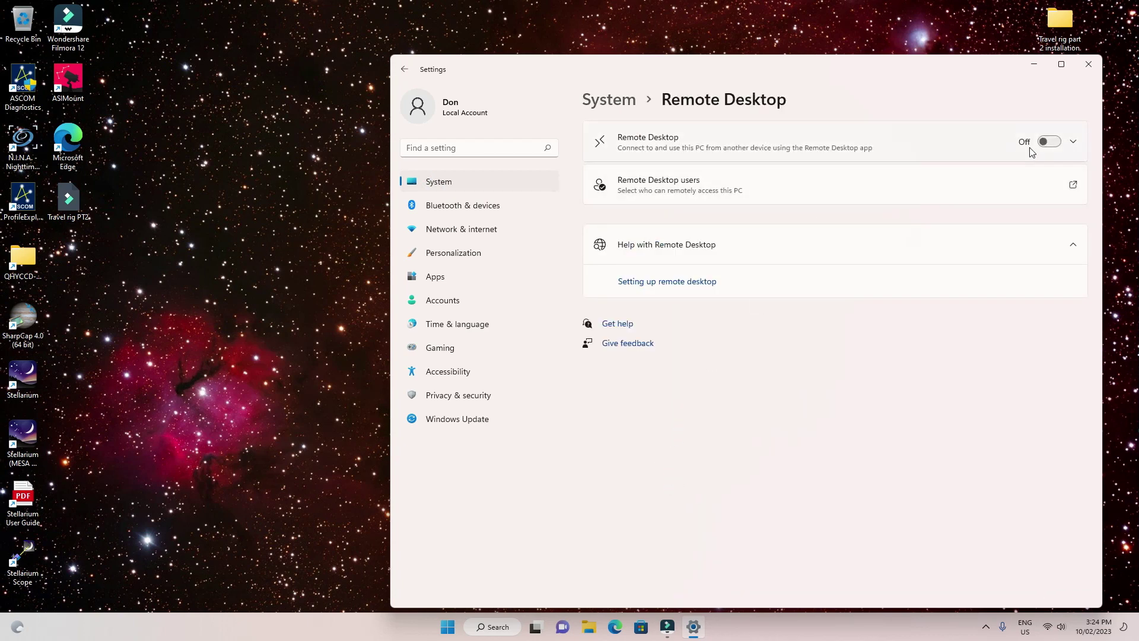
click(1045, 145)
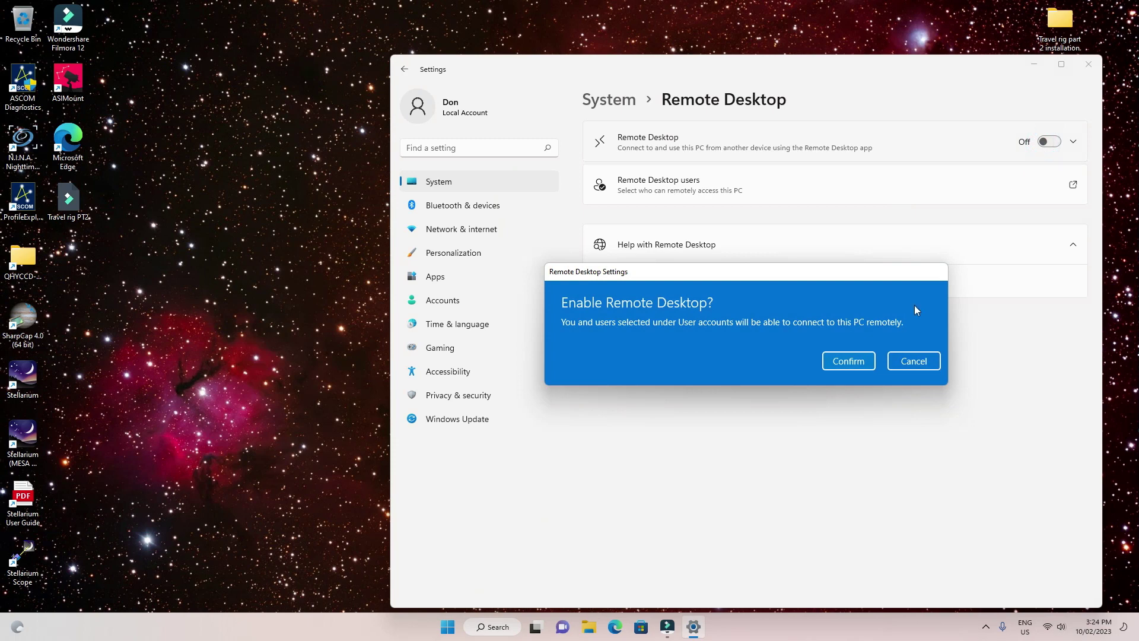
click(857, 364)
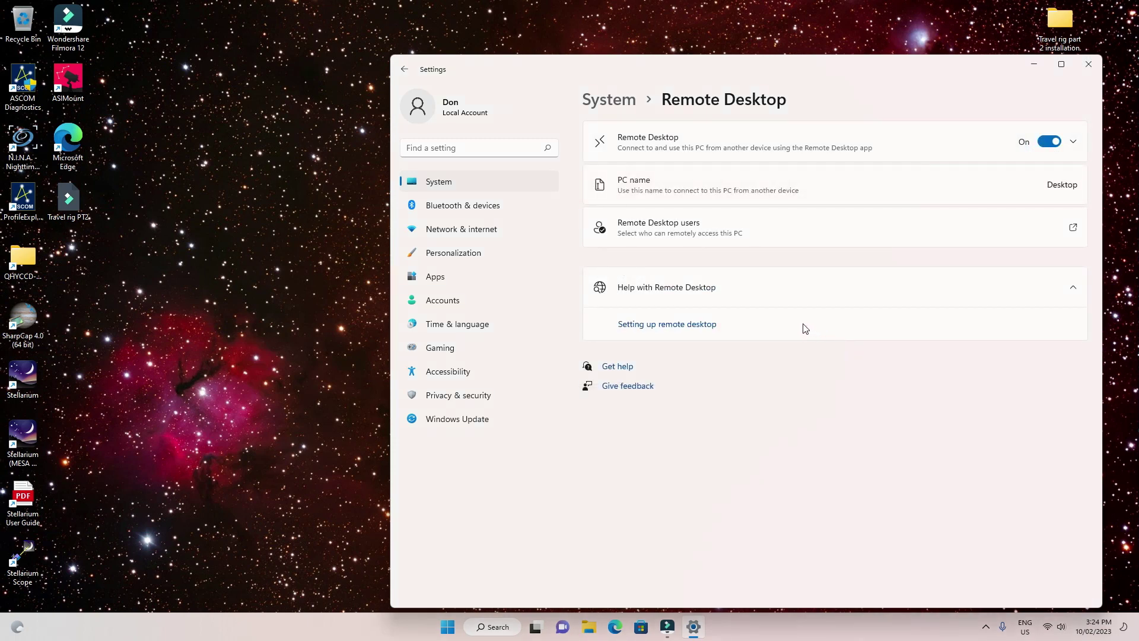
click(432, 185)
scroll(652, 307, down, 3)
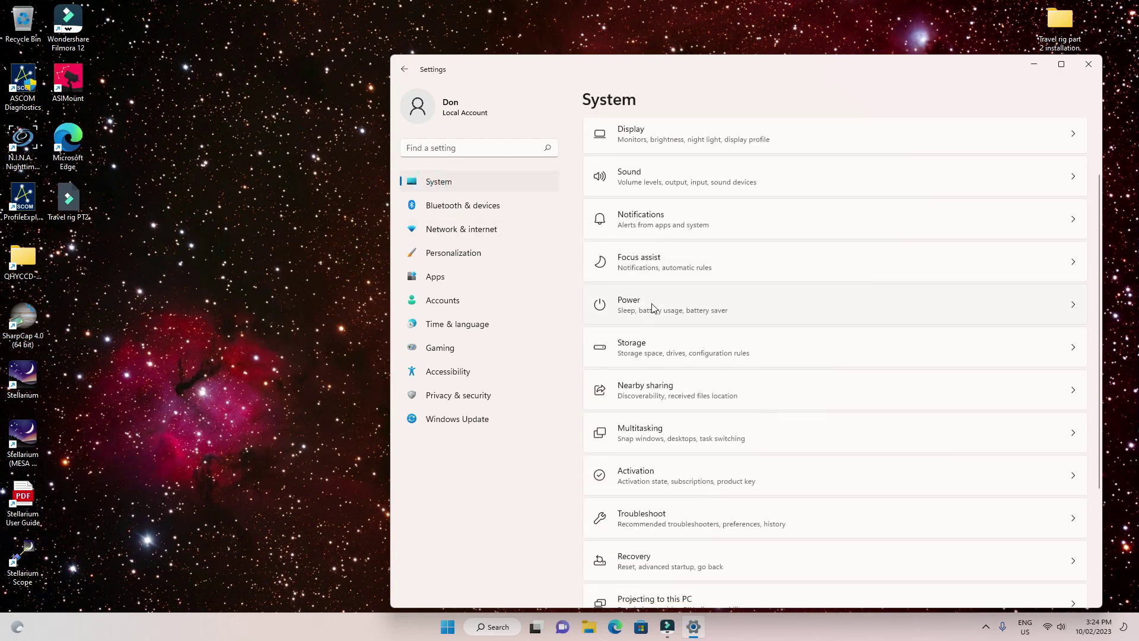
scroll(653, 308, down, 3)
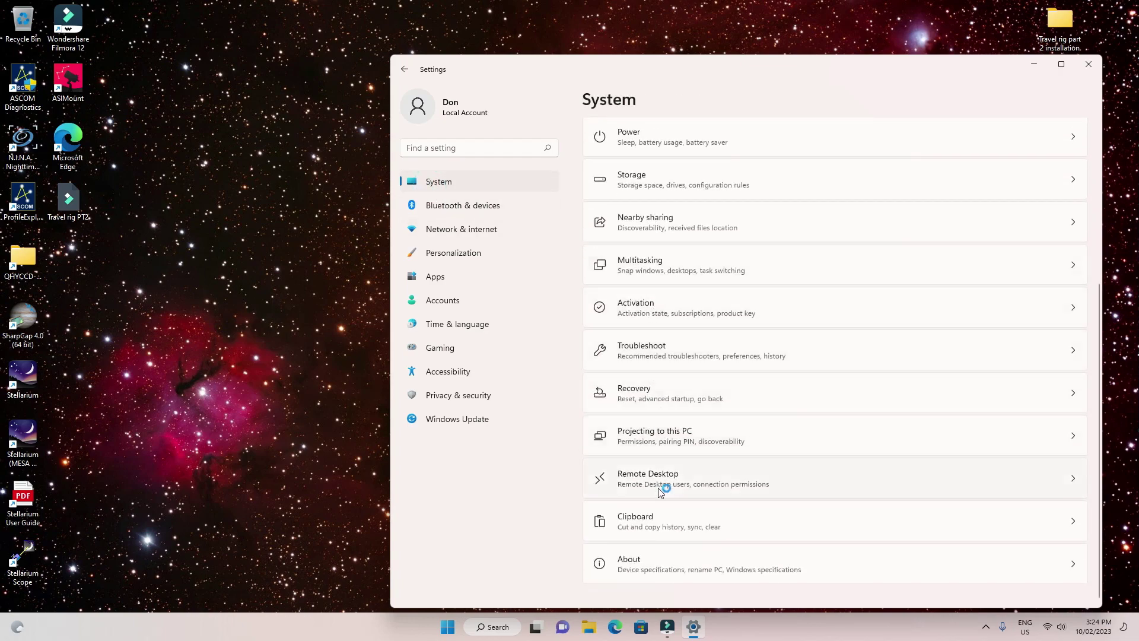
Rename this PC to StarGTI from the About page, choosing Restart later
click(630, 561)
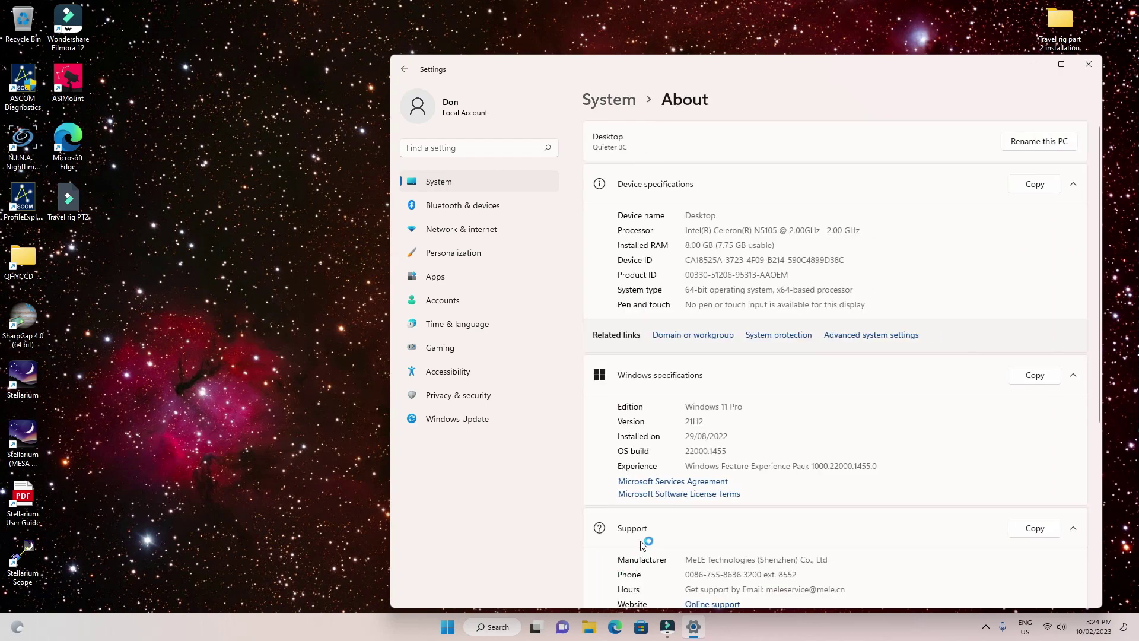
click(1037, 142)
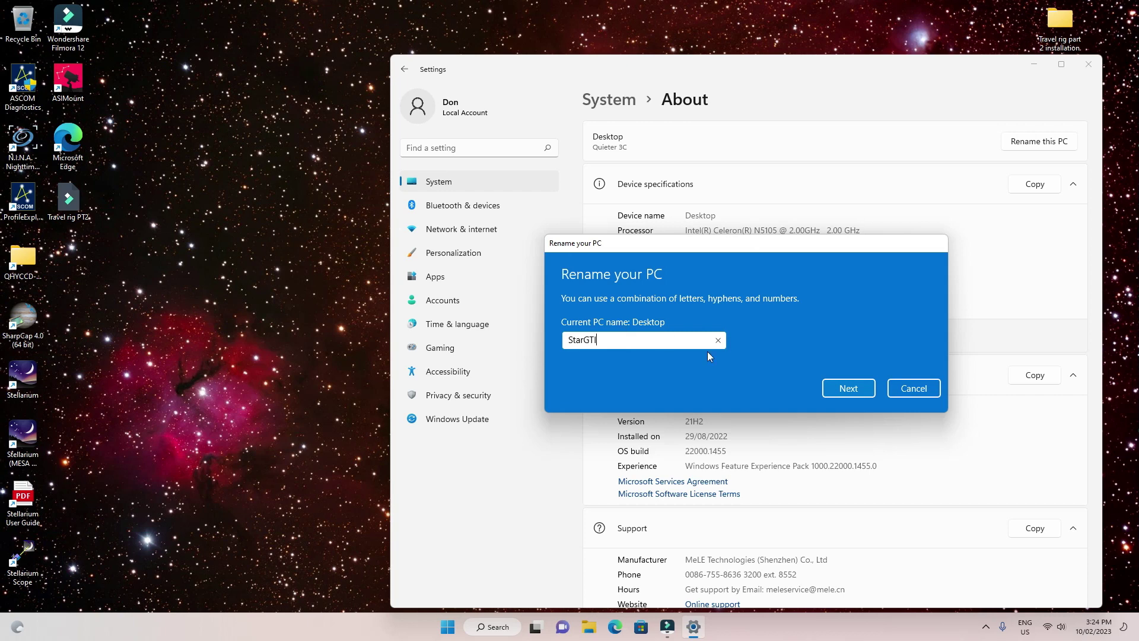
click(856, 390)
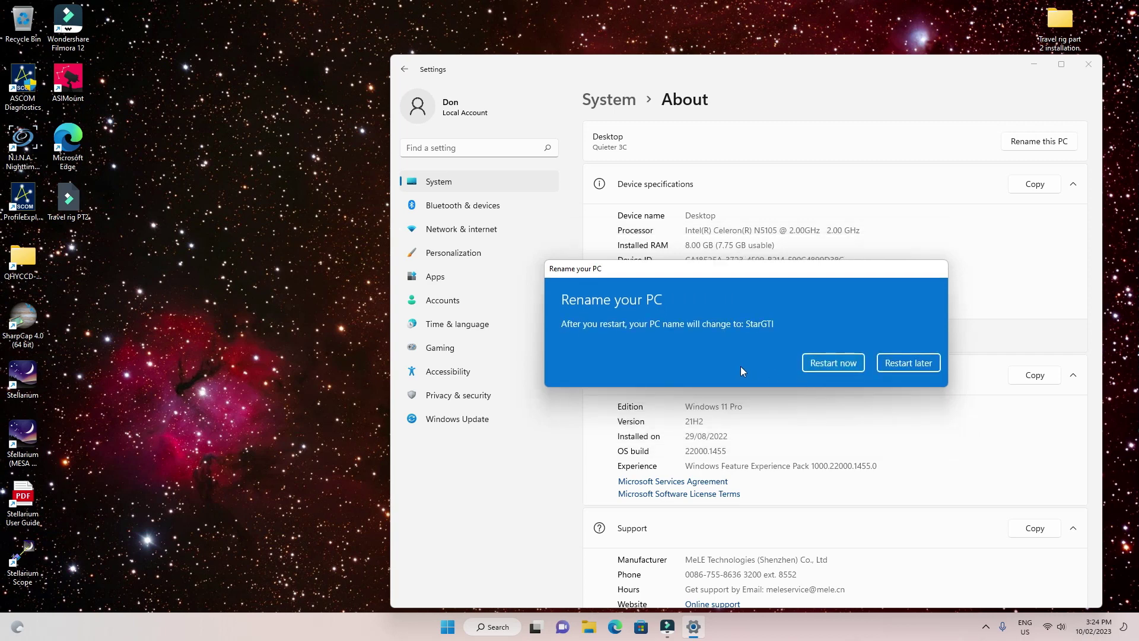
click(907, 364)
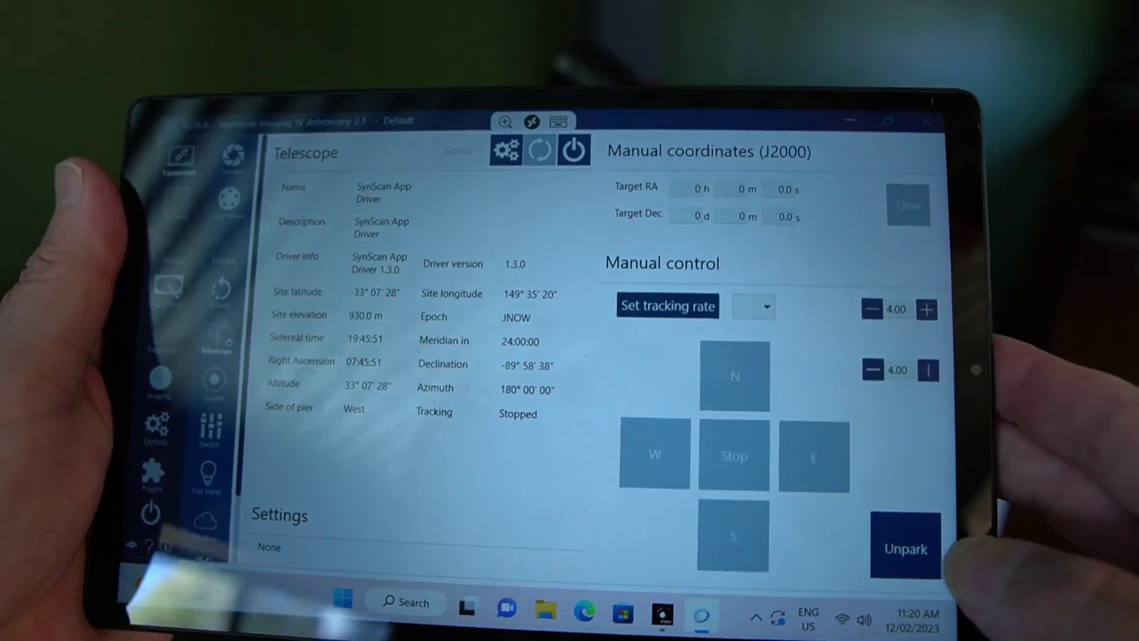
Unpark the telescope and slew the mount east with the E button
click(905, 546)
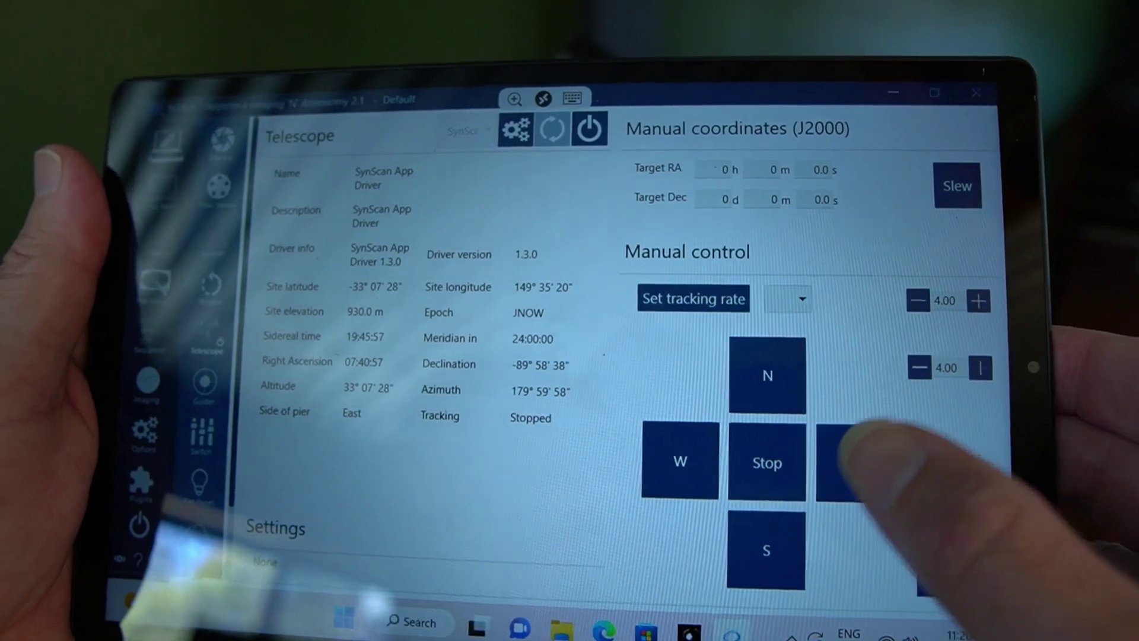
click(839, 478)
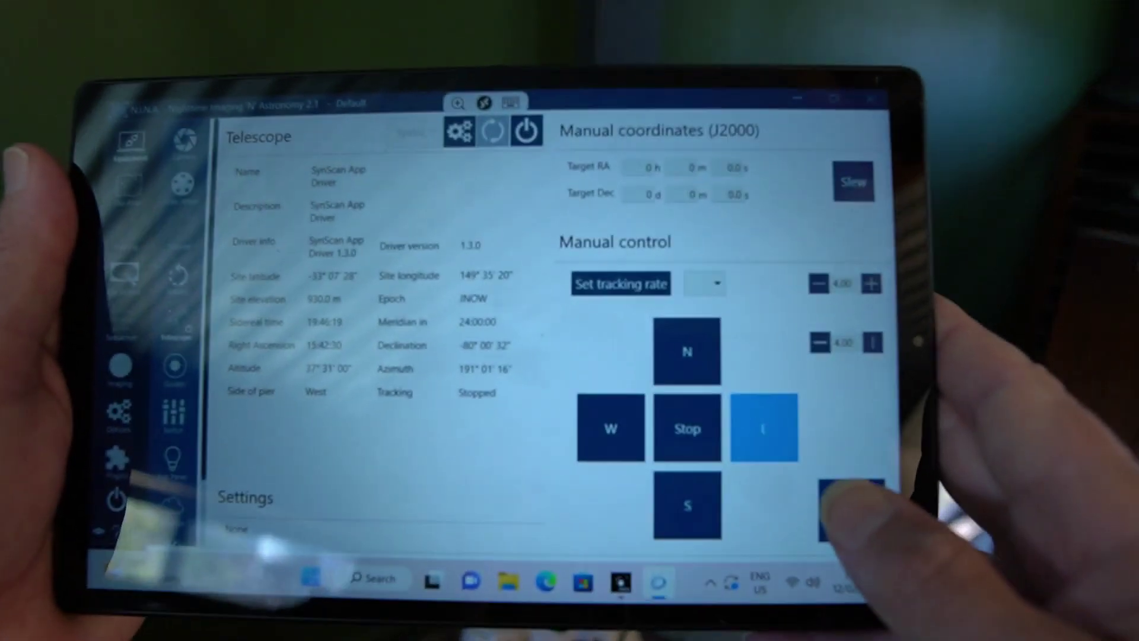
Park the mount and dismiss the hibernate data saved message (declination -89° 58' 38")
click(851, 510)
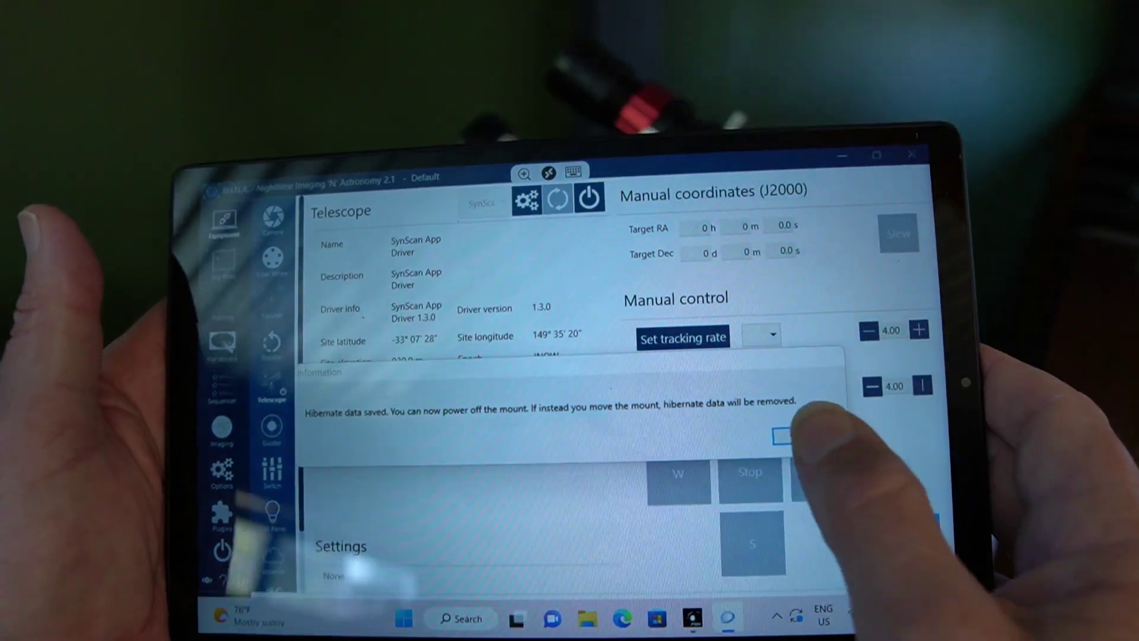
click(788, 454)
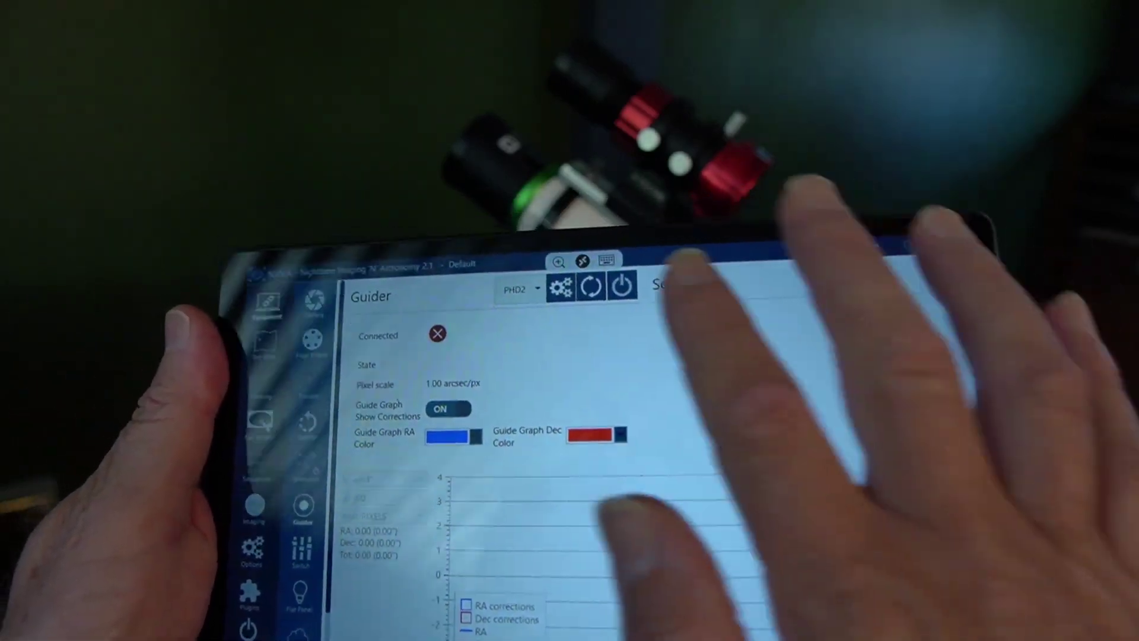
Connect the selected PHD2 guider from the Guider page
click(592, 287)
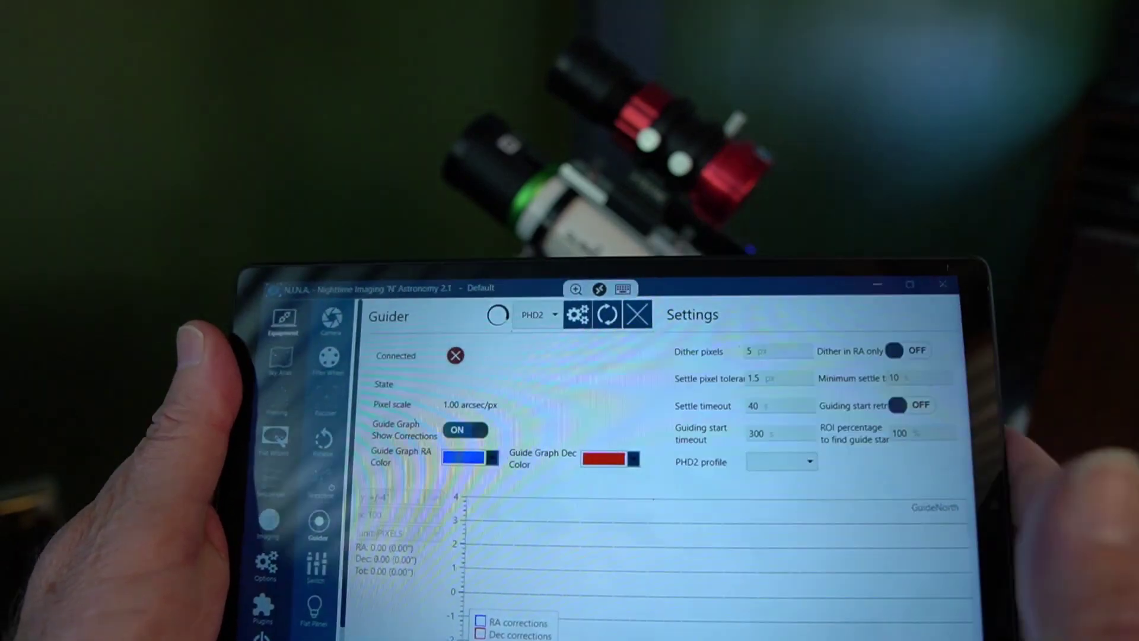